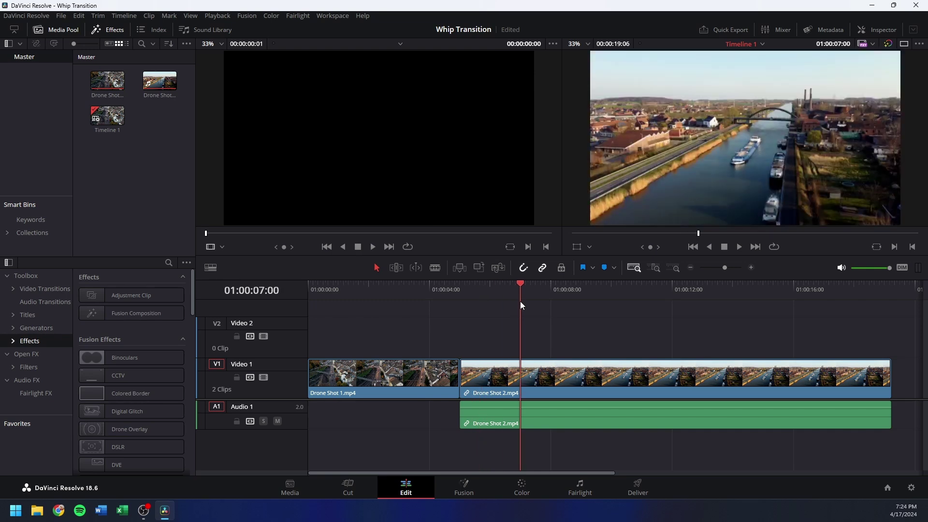
Add an Adjustment Clip on Video 2 spanning the cut between Drone Shot 1 and Drone Shot 2
key(Down)
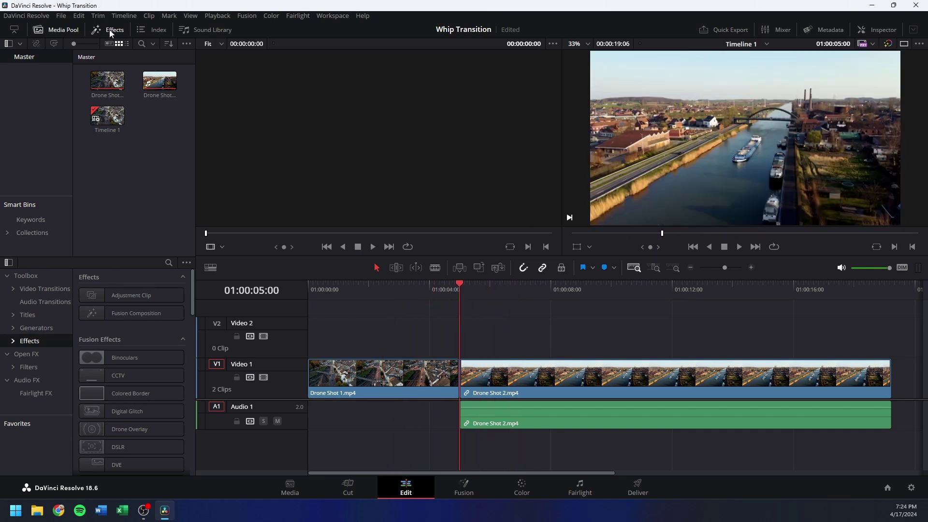
click(110, 30)
click(109, 30)
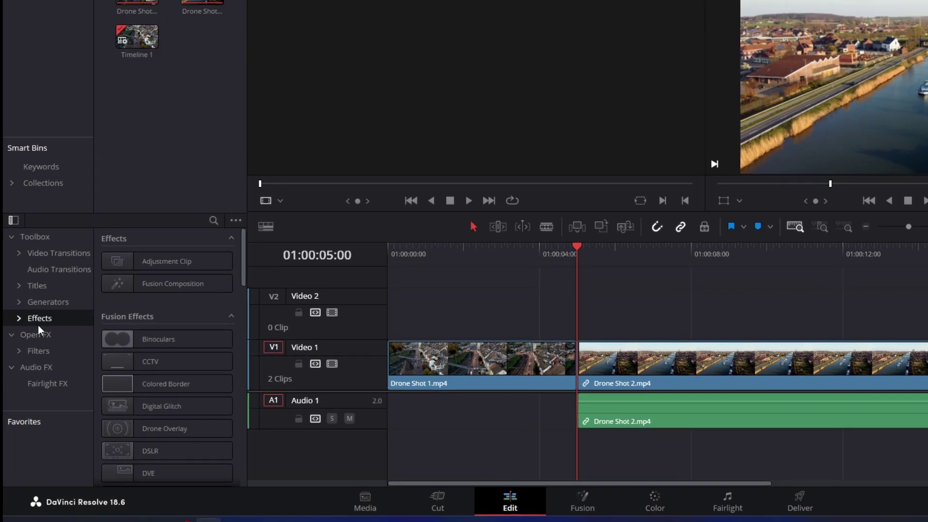
click(18, 317)
click(18, 316)
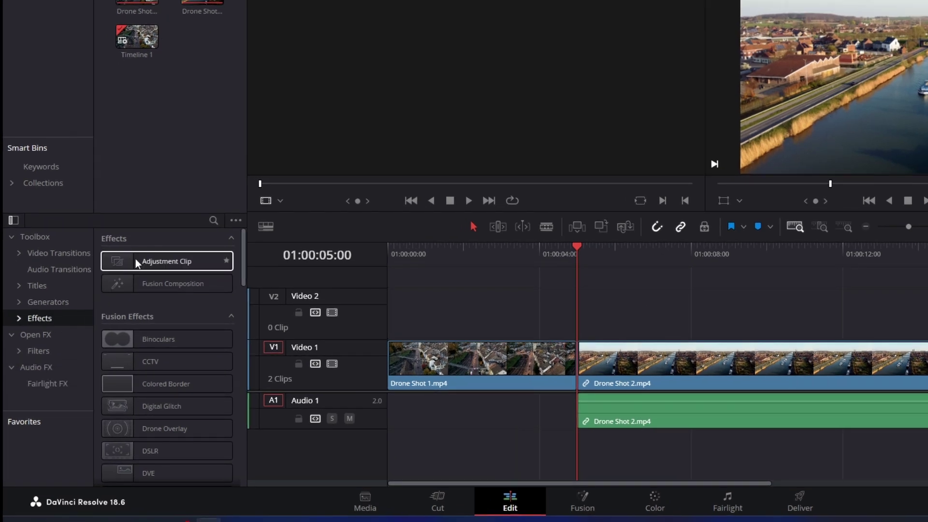
drag(135, 259, 520, 318)
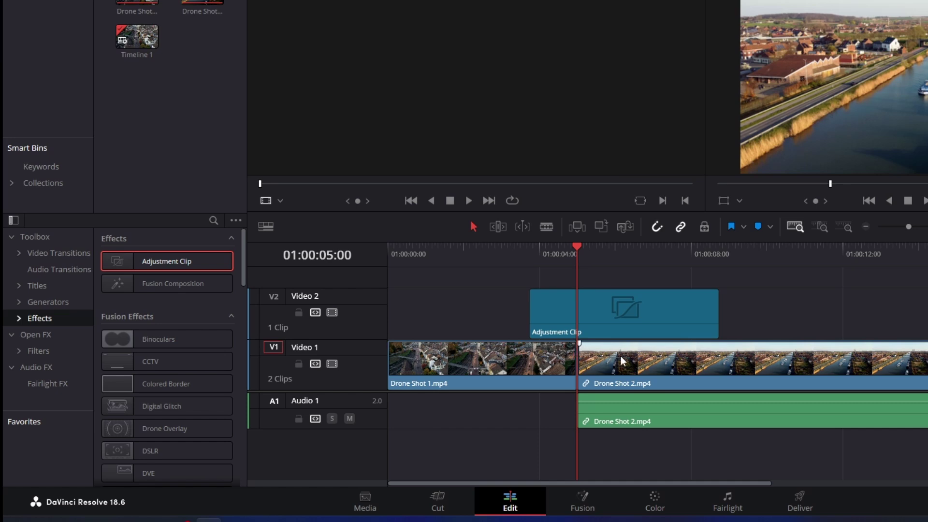
Trim the start of the adjustment clip to ten frames before the cut, at 01:00:04:14
mouse_move(576, 247)
mouse_down()
mouse_move(607, 253)
mouse_move(590, 252)
mouse_up()
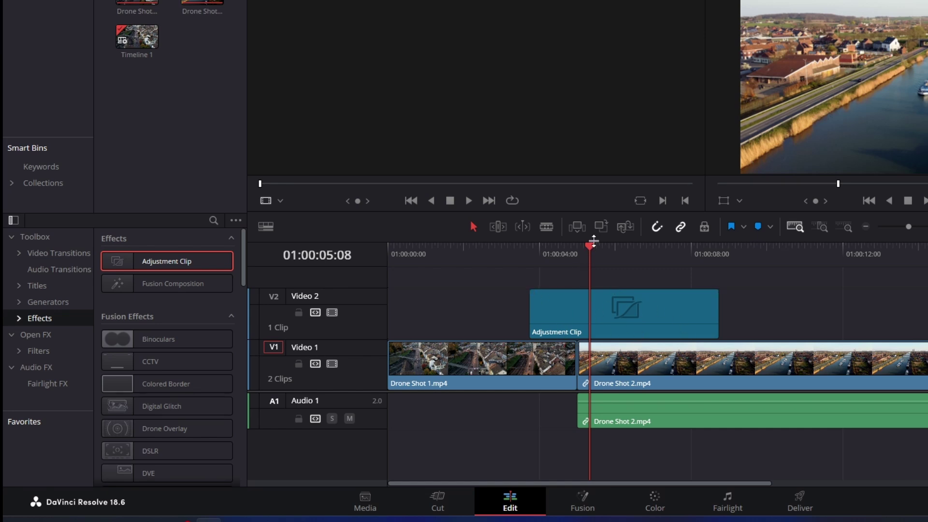
drag(593, 247, 580, 248)
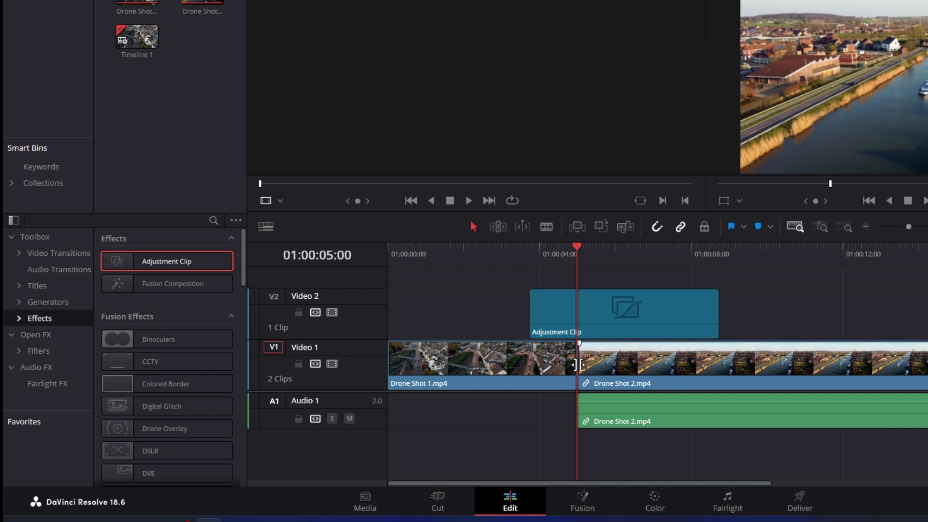
key(Left)
key(Left)
key(Left)
key(Left)
key(Left)
key(Left)
key(Left)
key(Left)
key(Left)
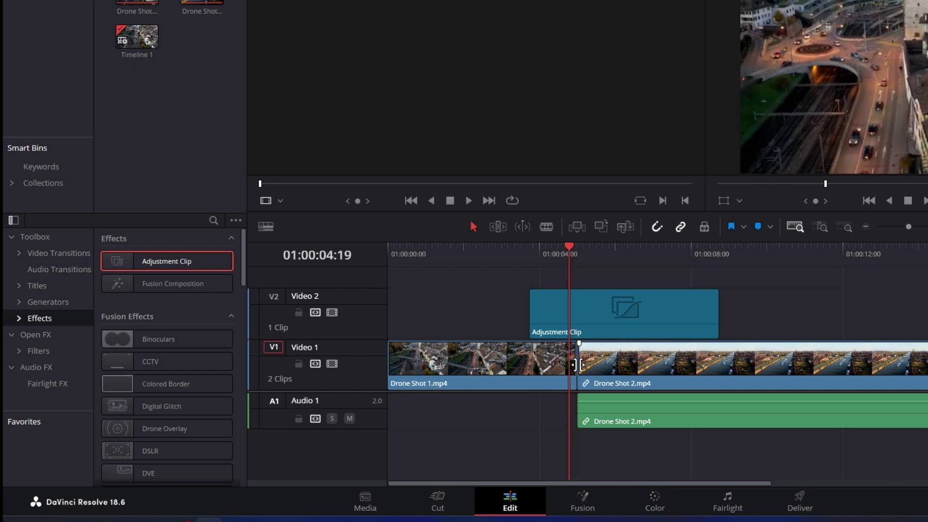
key(Left)
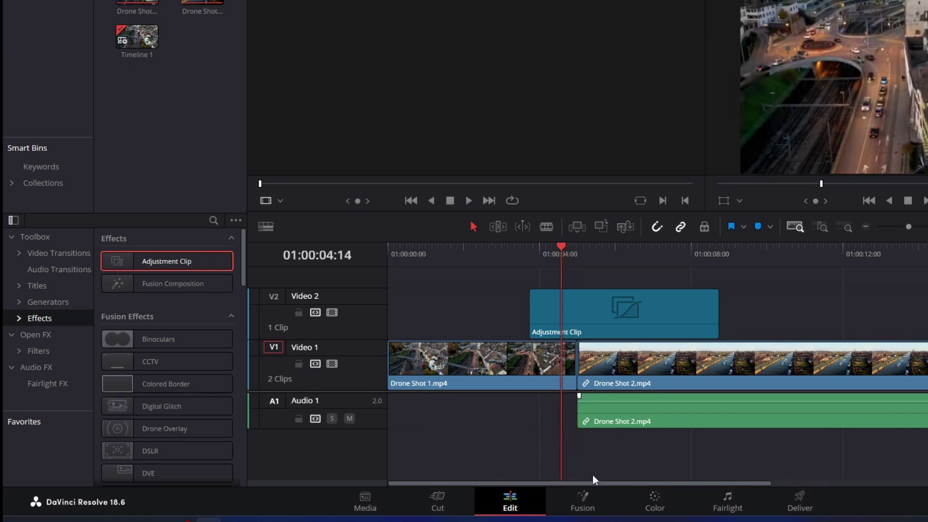
drag(533, 309, 560, 305)
Trim the end of the adjustment clip to about ten frames after the cut between the two drone shots
key(Down)
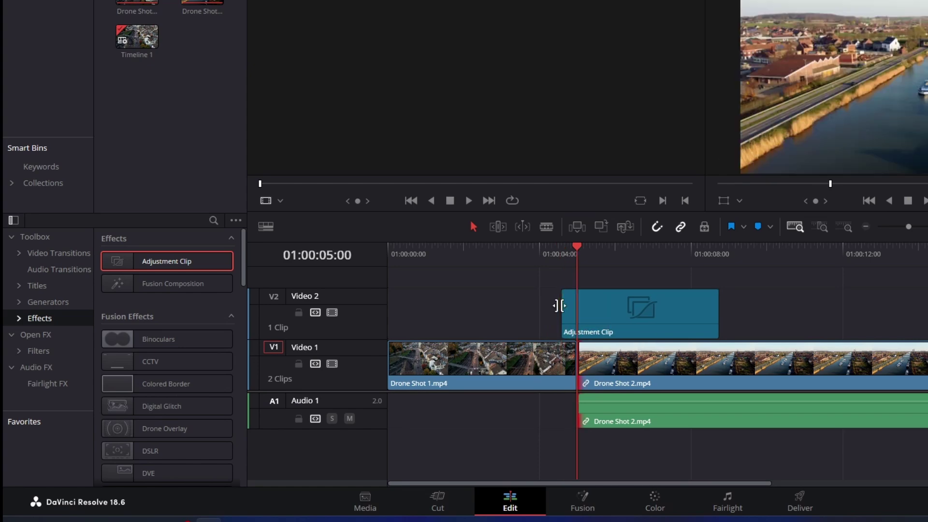
key(Right)
key(Right)
key(Right)
key(Right)
key(Right)
key(Right)
key(Right)
key(Right)
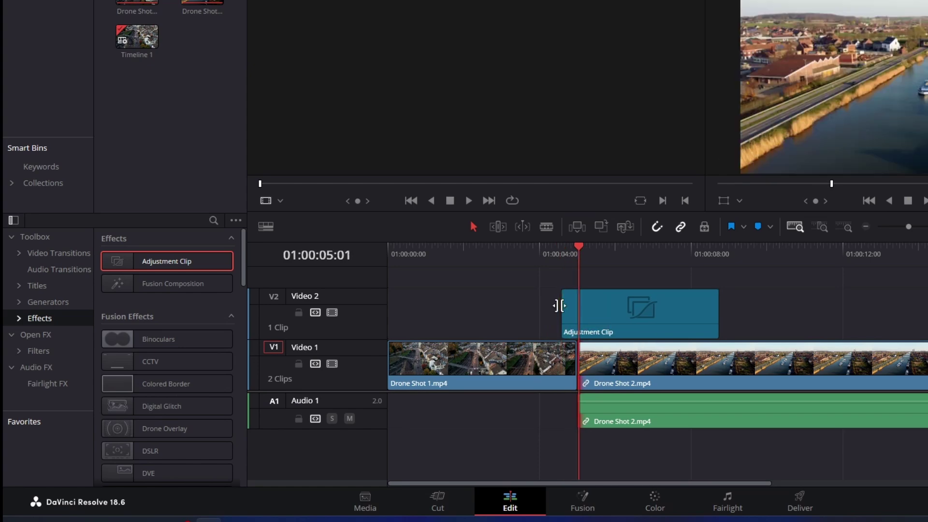
key(Right)
key(Right)
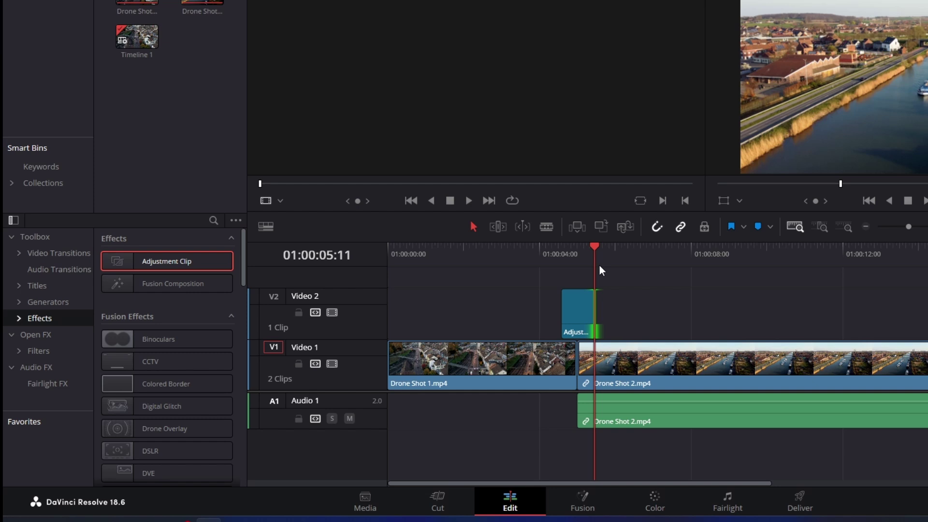
Open the adjustment clip in Fusion and arrange its nodes vertically, with MediaIn1 above MediaOut1
drag(578, 251, 562, 249)
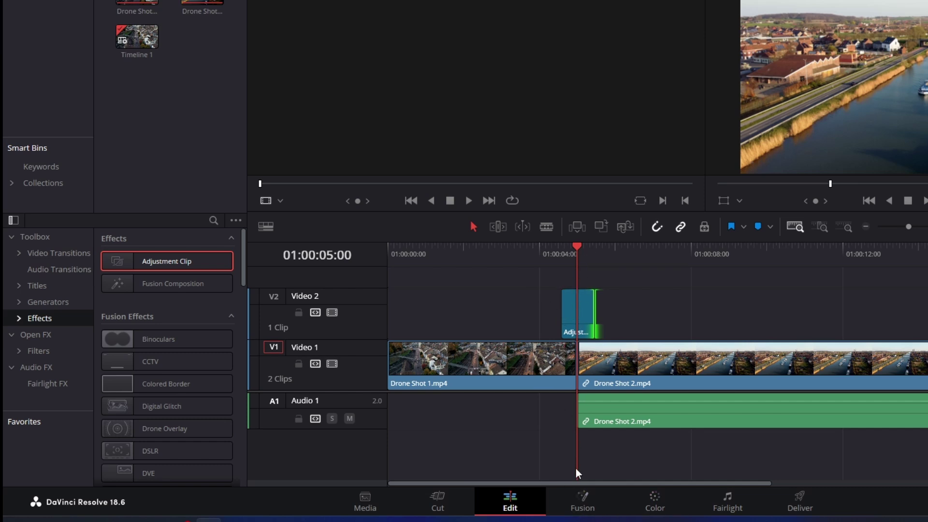
click(586, 505)
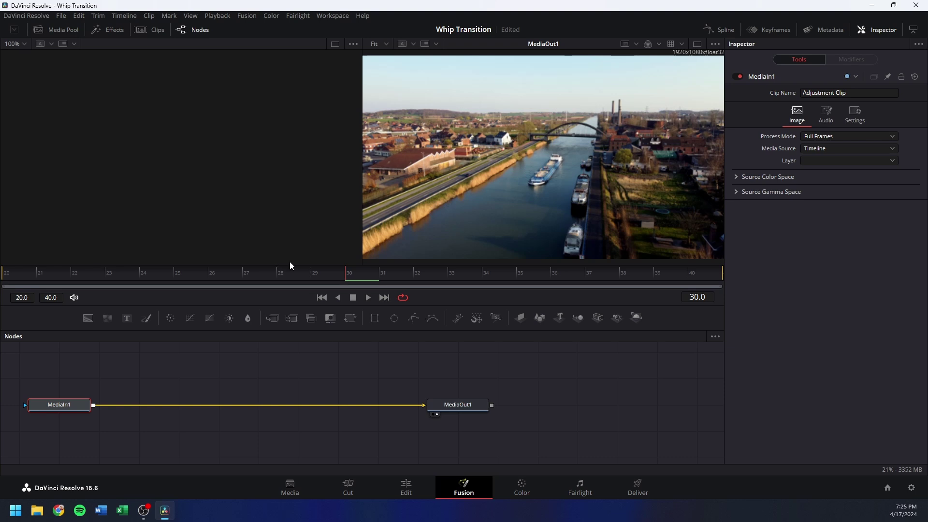
drag(62, 406, 156, 411)
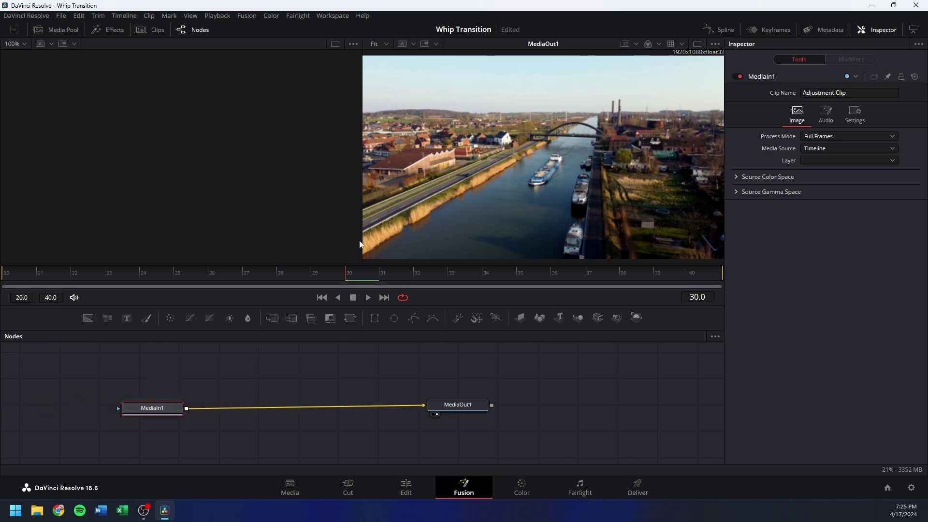
drag(163, 411, 479, 366)
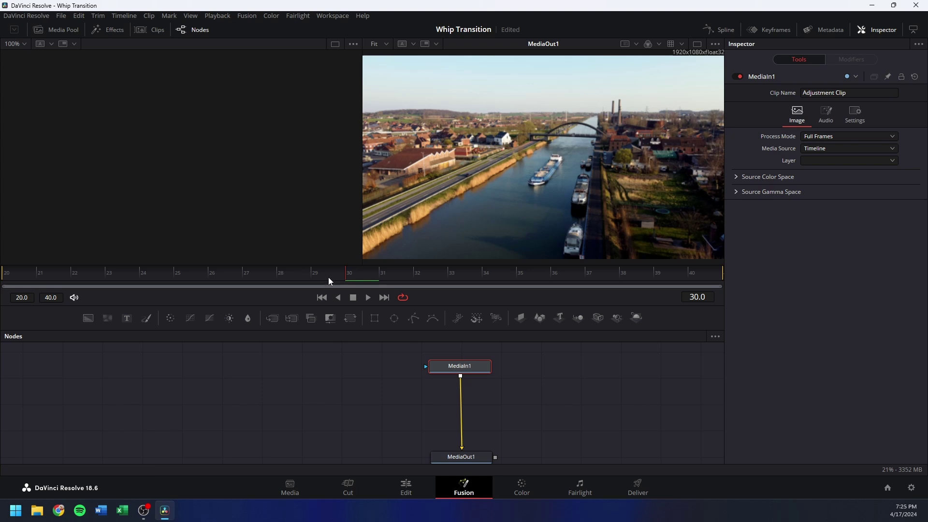
drag(328, 277, 628, 267)
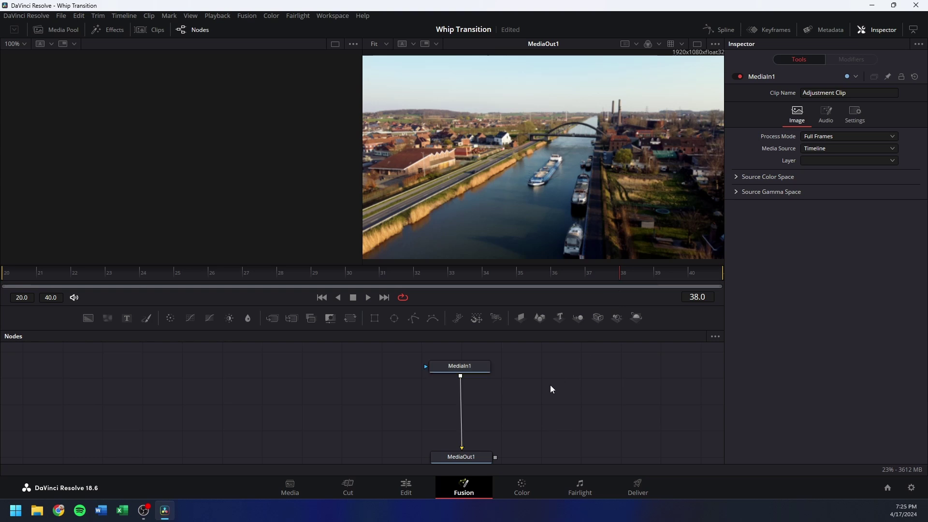
scroll(531, 387, down, 1)
drag(460, 433, 459, 455)
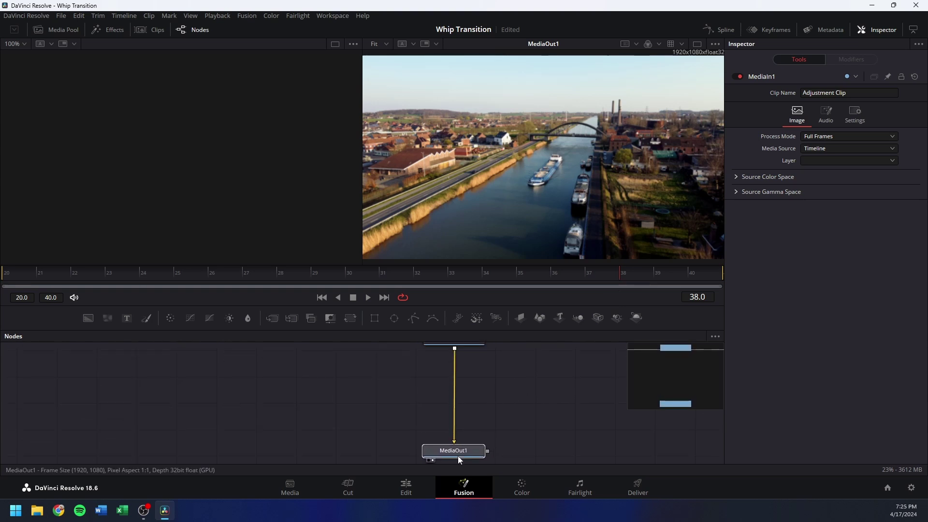
drag(484, 401, 485, 416)
drag(466, 357, 466, 361)
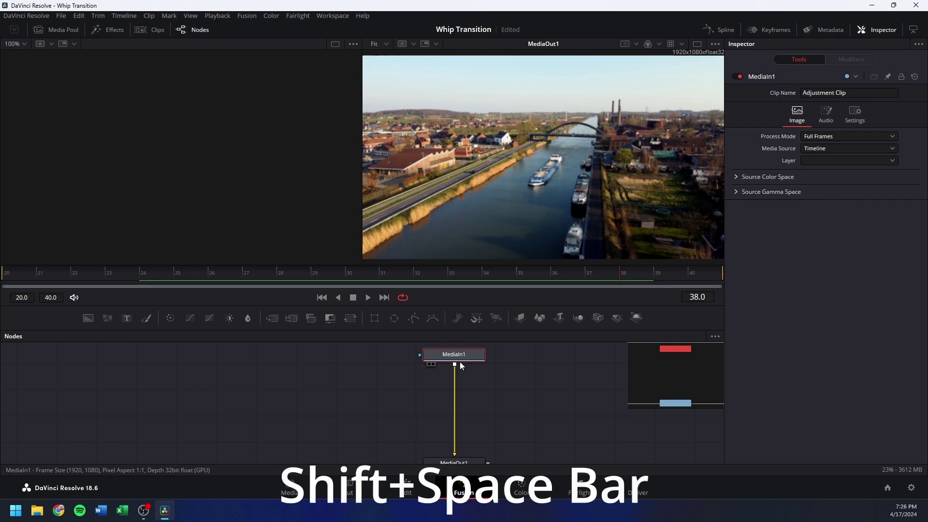
Insert two Transform (Xf) nodes in sequence between MediaIn1 and MediaOut1
key(shift+space)
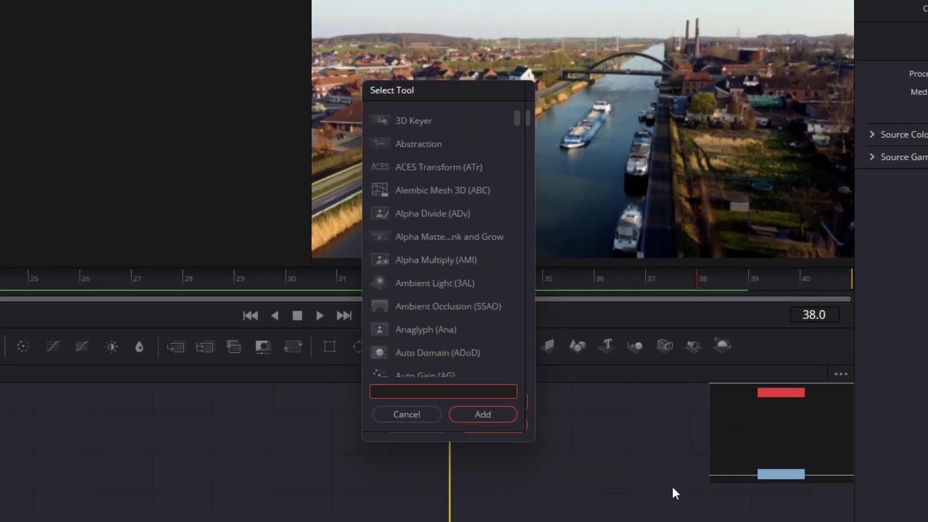
text(transfo)
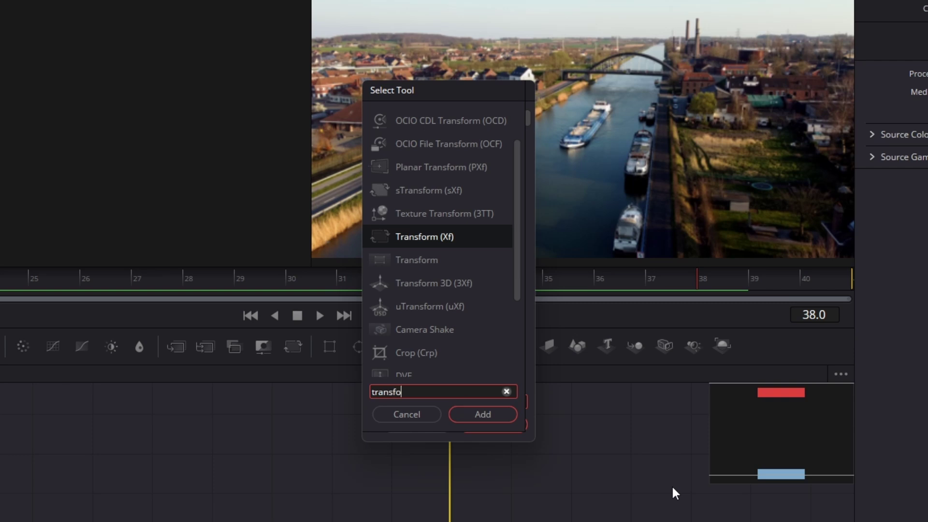
click(486, 415)
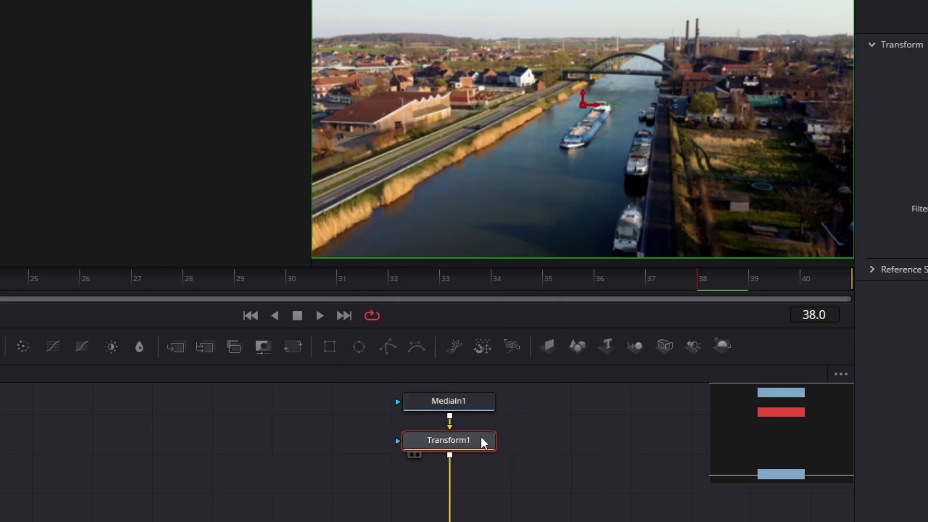
key(shift+space)
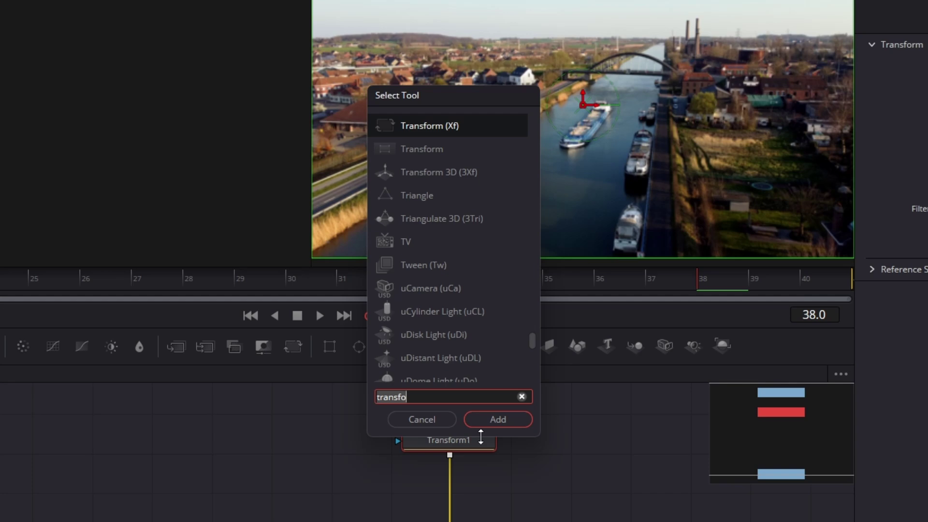
key(Return)
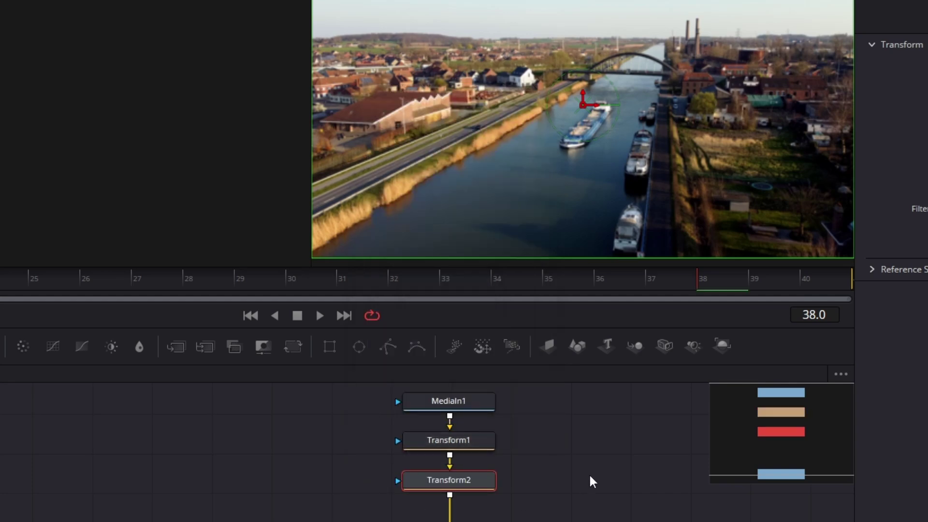
Set Transform1's pivot X to 0 and keyframe the pivot at frame 29, the last frame of the first shot
click(459, 442)
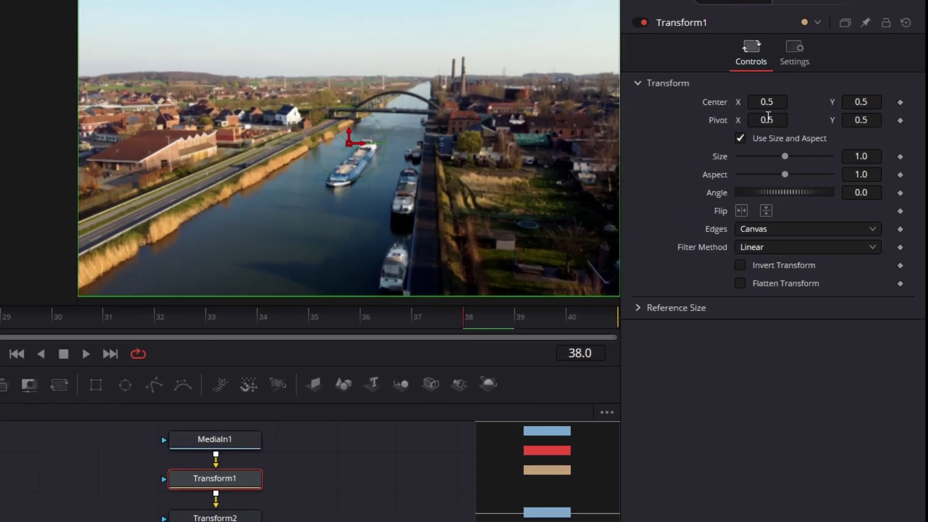
click(824, 141)
double_click(779, 120)
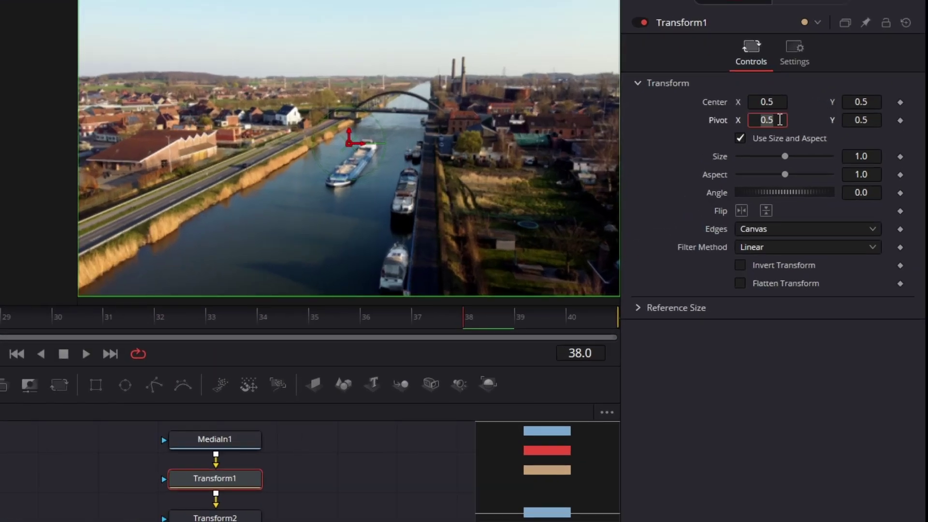
text(0)
key(Tab)
click(40, 318)
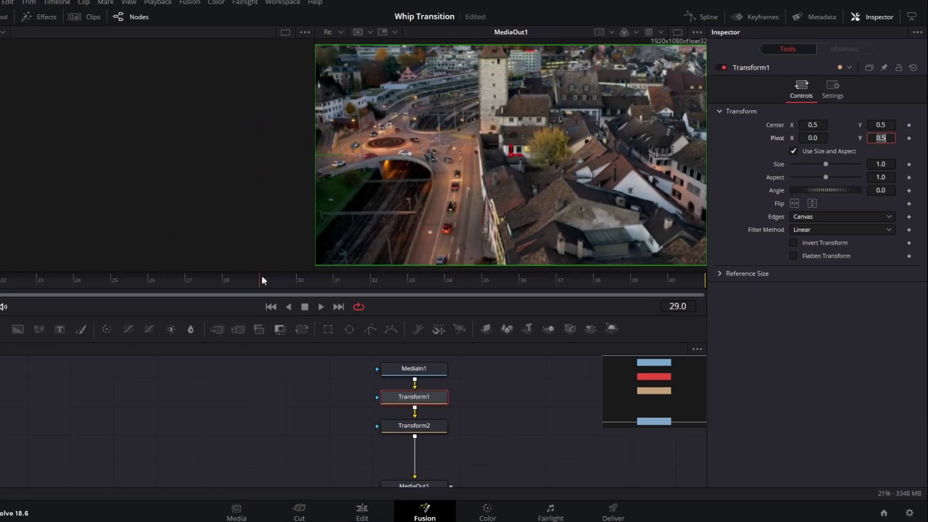
mouse_move(262, 275)
mouse_down()
mouse_move(310, 278)
mouse_move(270, 277)
mouse_up()
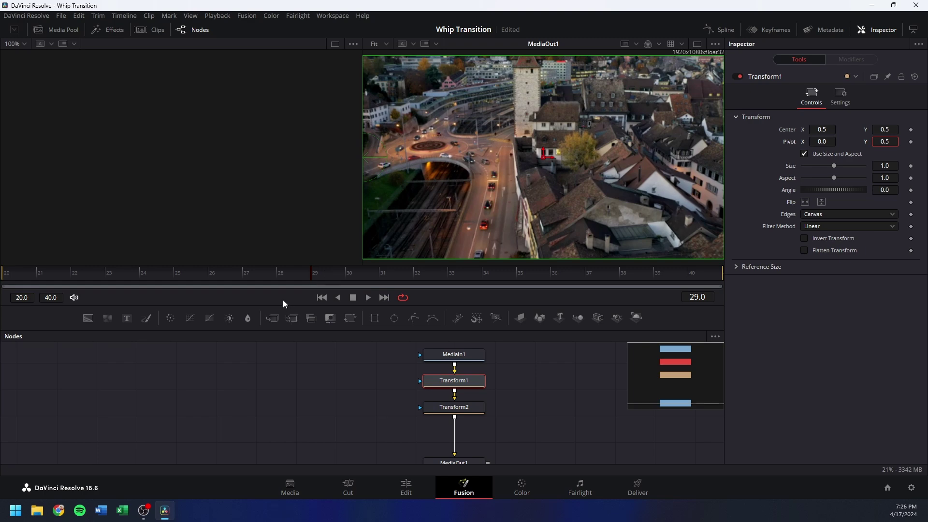
key(Right)
key(Left)
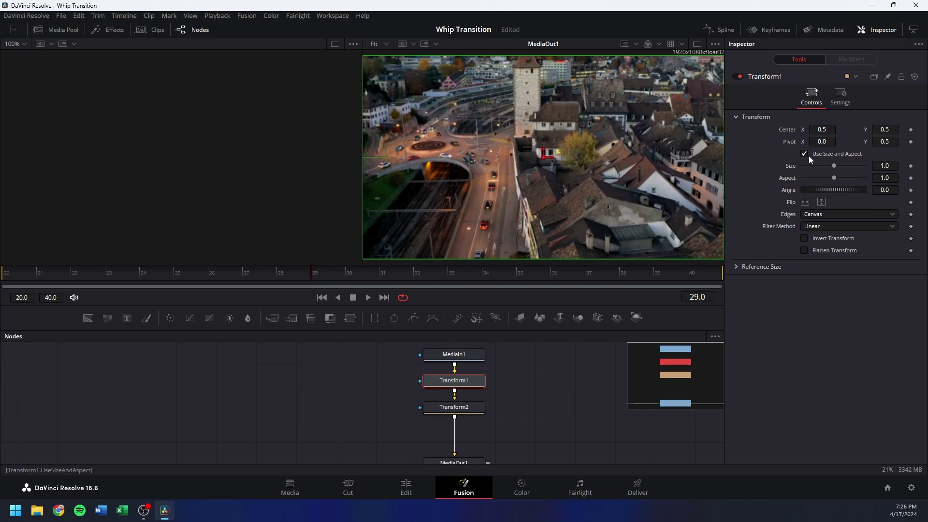
click(912, 142)
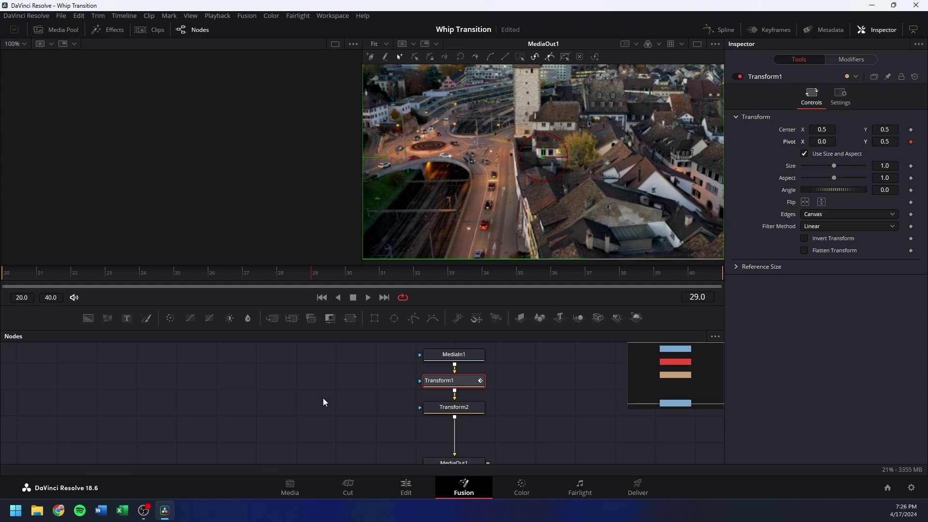
Set Transform1's pivot X to 1 at frame 30, the first frame of the second shot
key(Right)
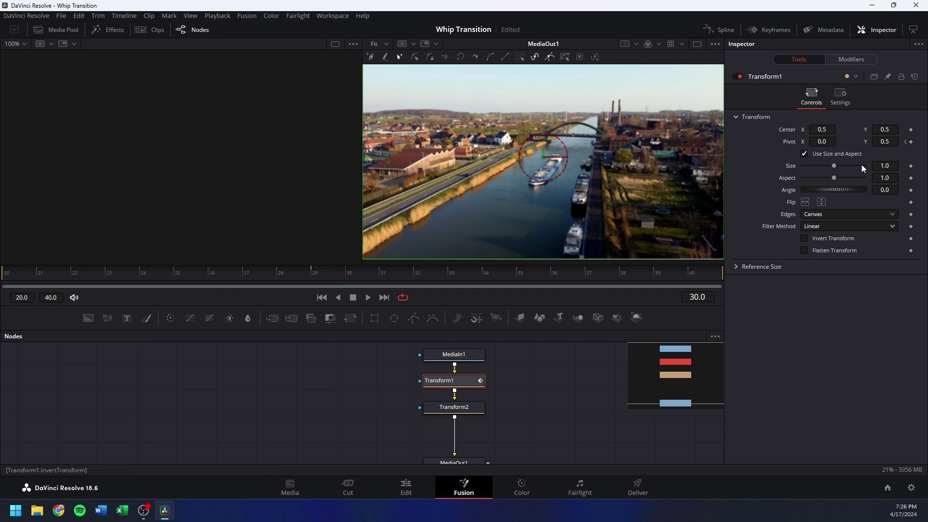
click(817, 142)
text(1)
key(Tab)
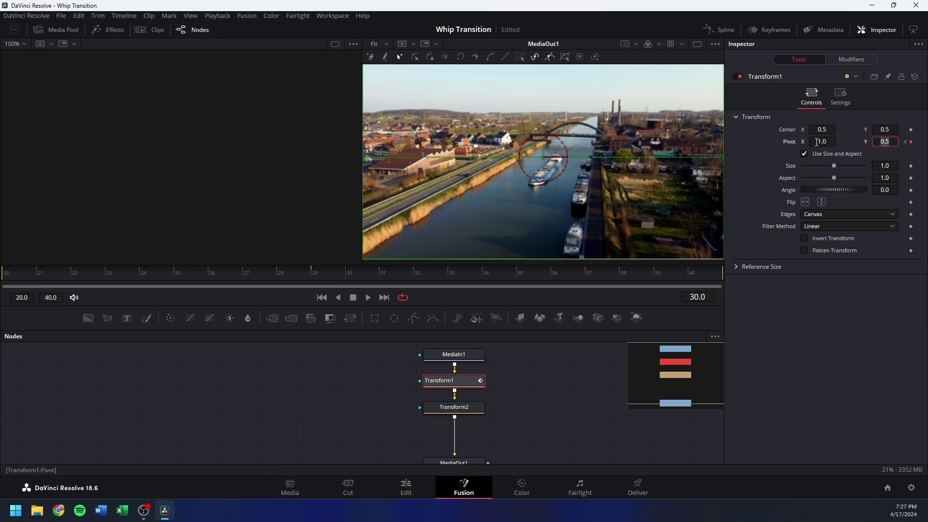
Switch to a single enlarged viewer and compare the pivot position at frames 29 and 30
click(697, 44)
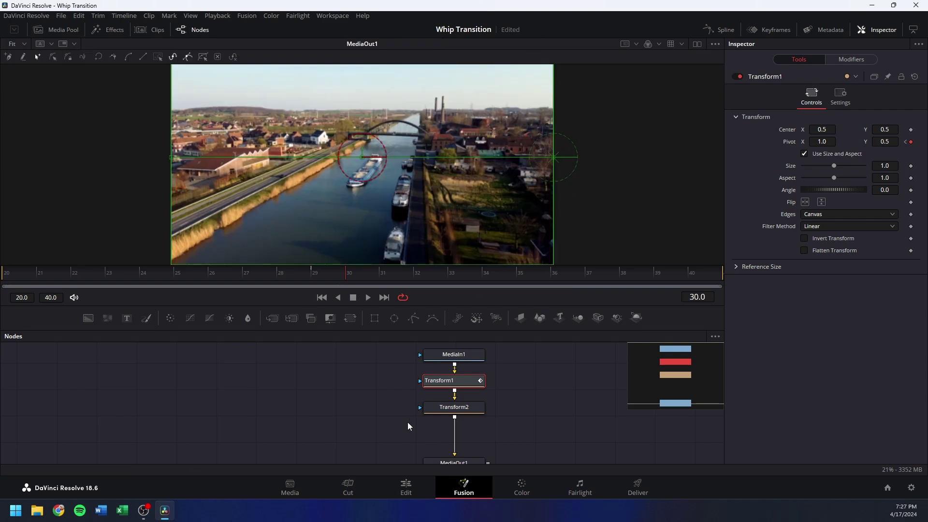
drag(402, 306, 402, 424)
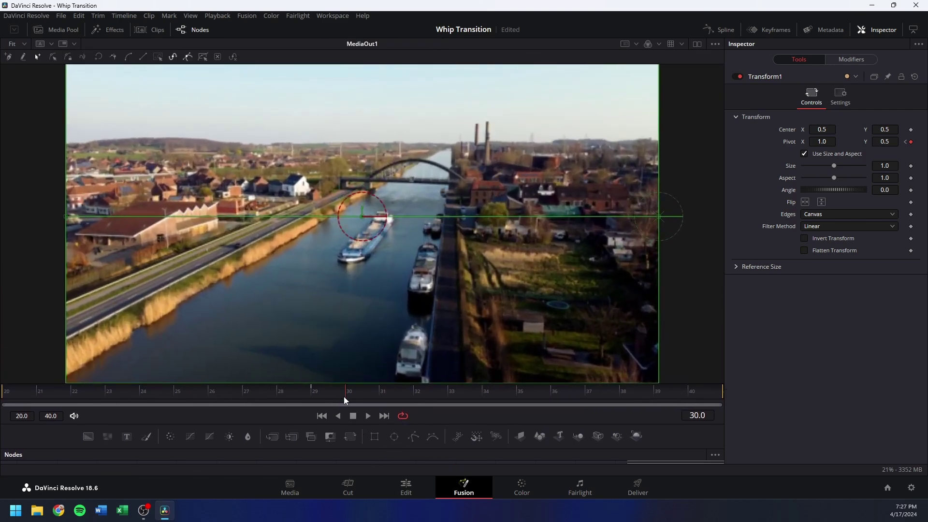
drag(344, 397, 329, 390)
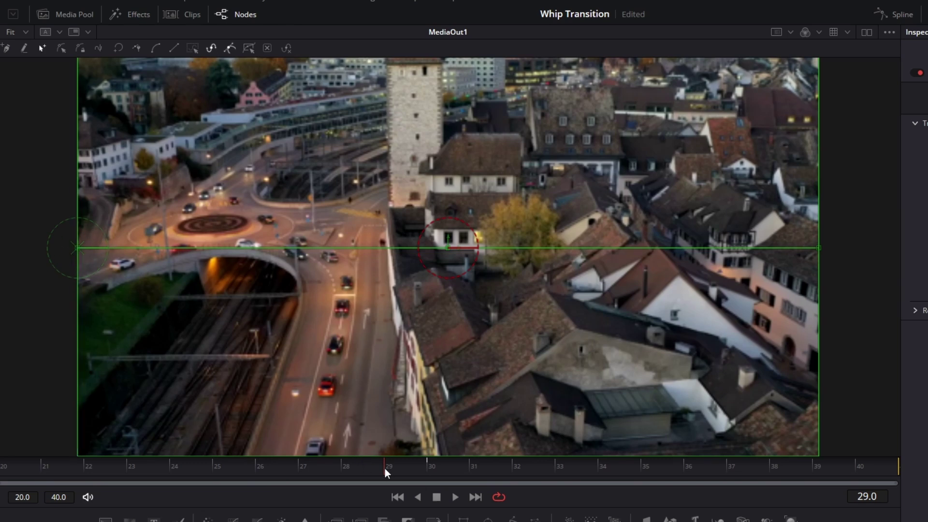
click(426, 473)
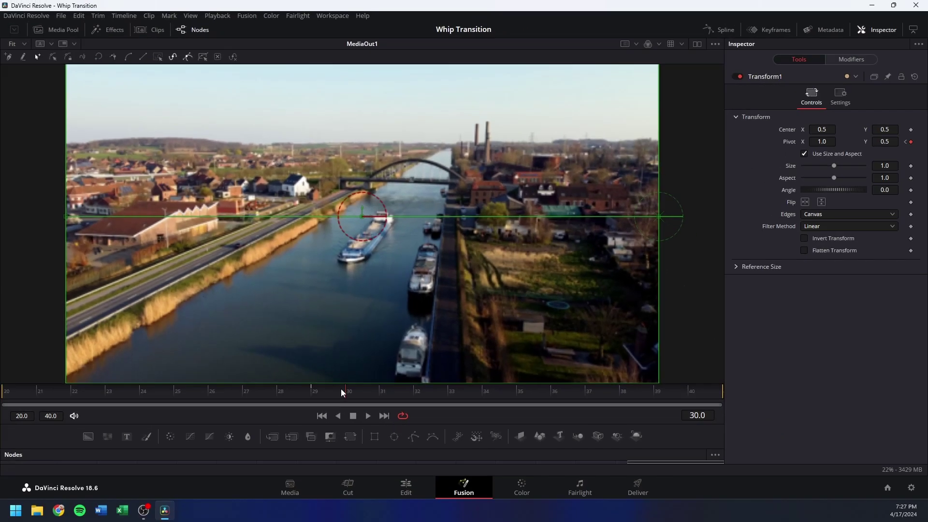
Turn off Use Size and Aspect on Transform1 and keyframe its X Size of 1.0 at frame 20
click(324, 390)
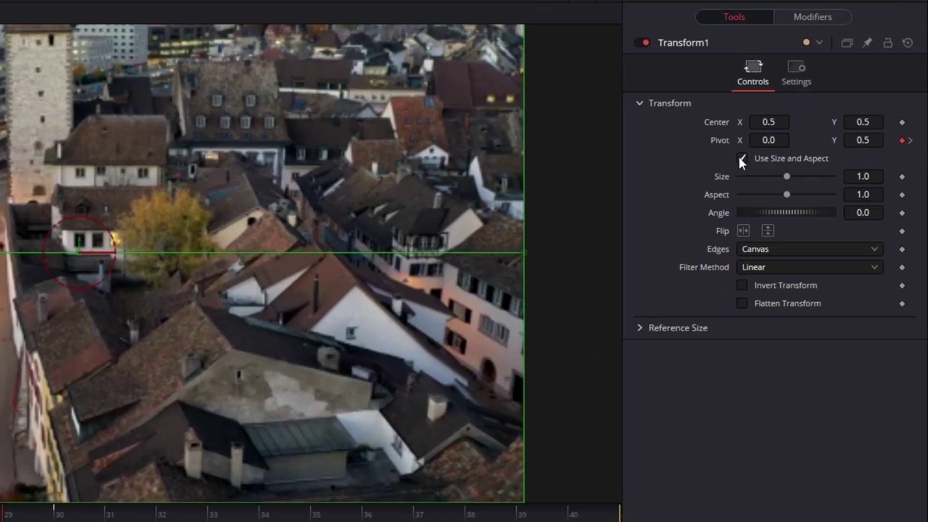
click(744, 157)
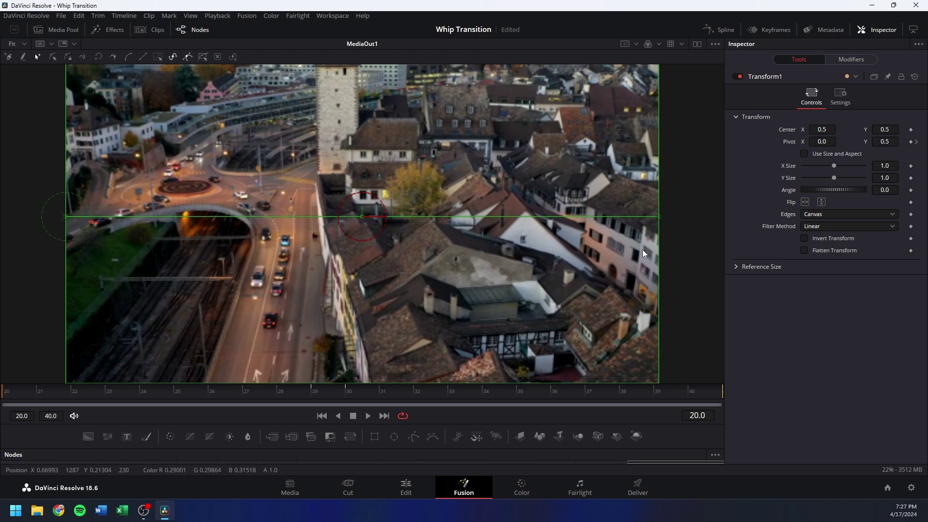
click(910, 166)
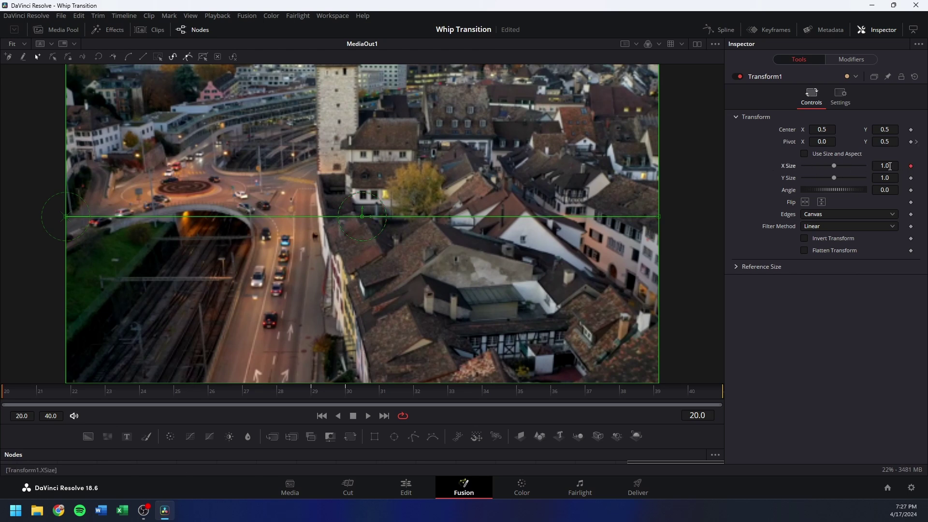
Set Transform1's X Size to 1.57 at frame 29 and keyframe the same value at frame 30
key(alt+bracketright)
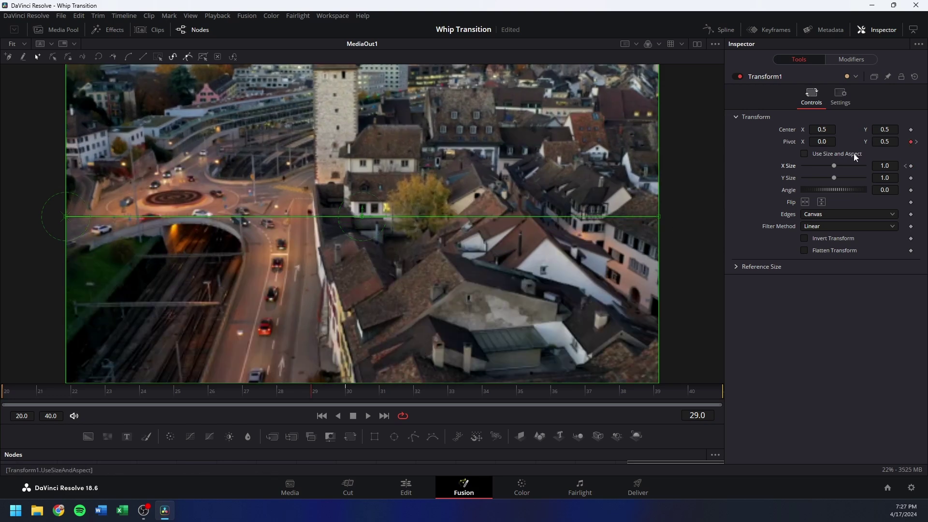
drag(834, 165, 837, 165)
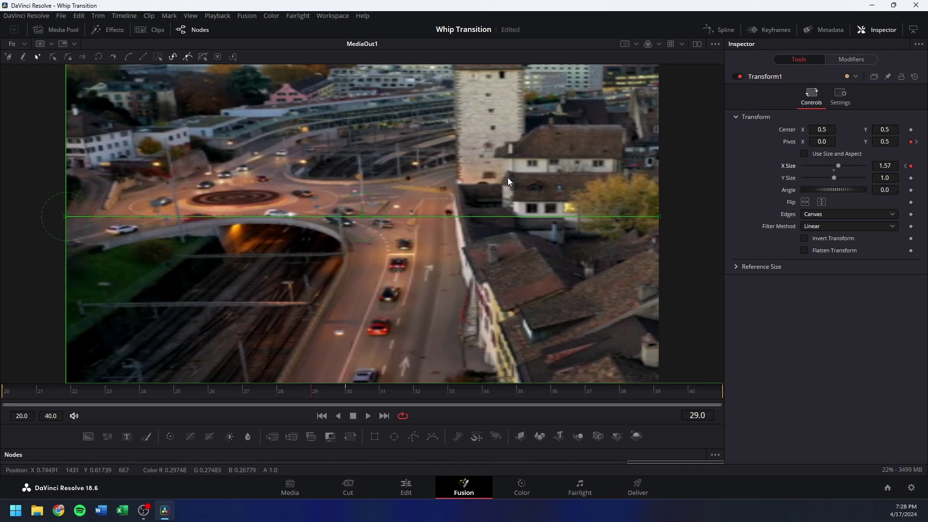
click(348, 393)
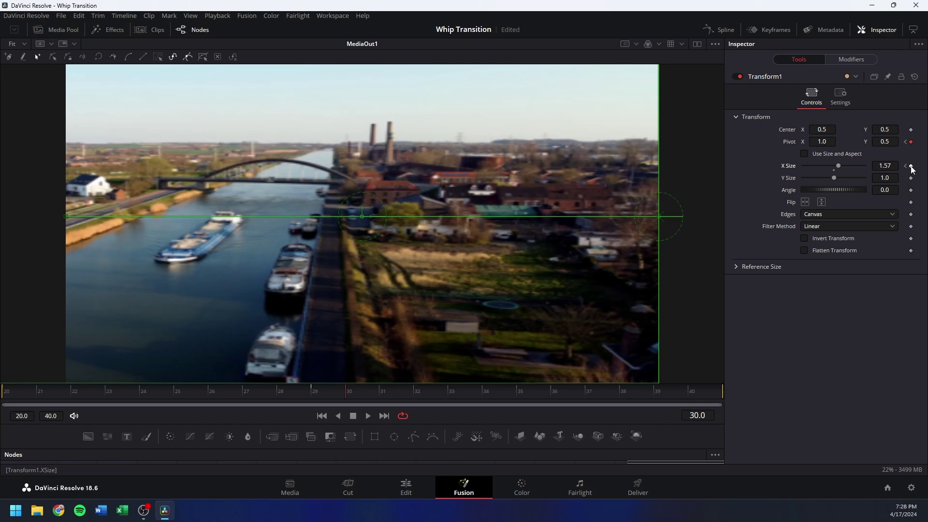
mouse_move(338, 391)
mouse_down()
mouse_move(109, 387)
mouse_move(51, 396)
mouse_move(348, 391)
mouse_up()
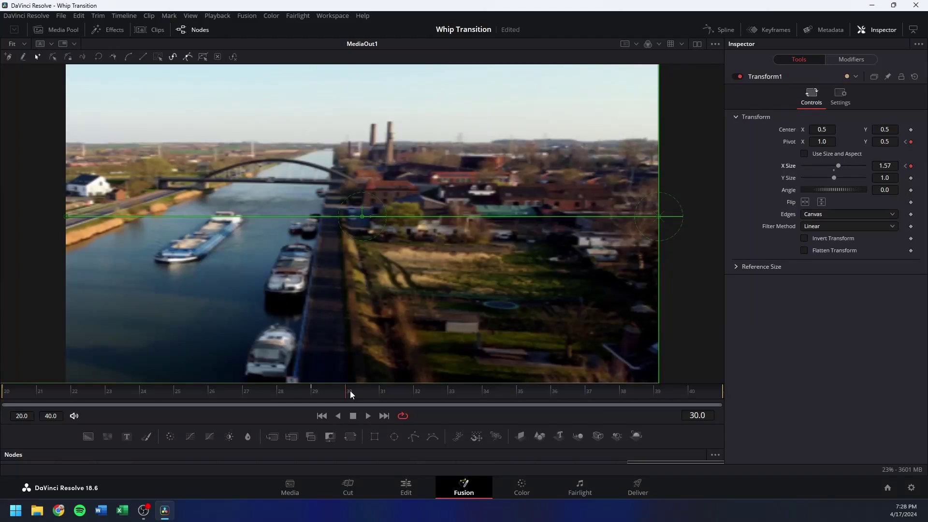
Set Transform1's X Size to 1.0 at frame 40 and scrub through the stretch animation
drag(428, 391, 577, 397)
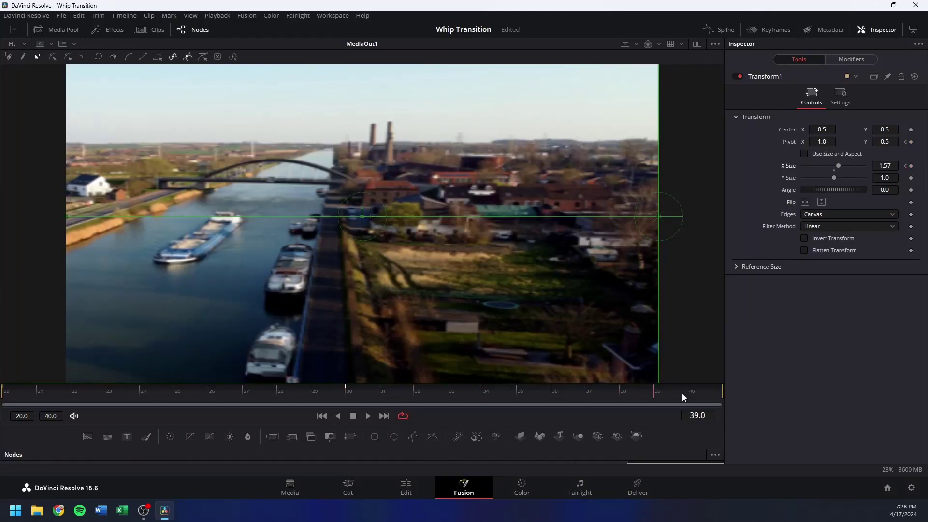
click(887, 166)
text(1)
key(Tab)
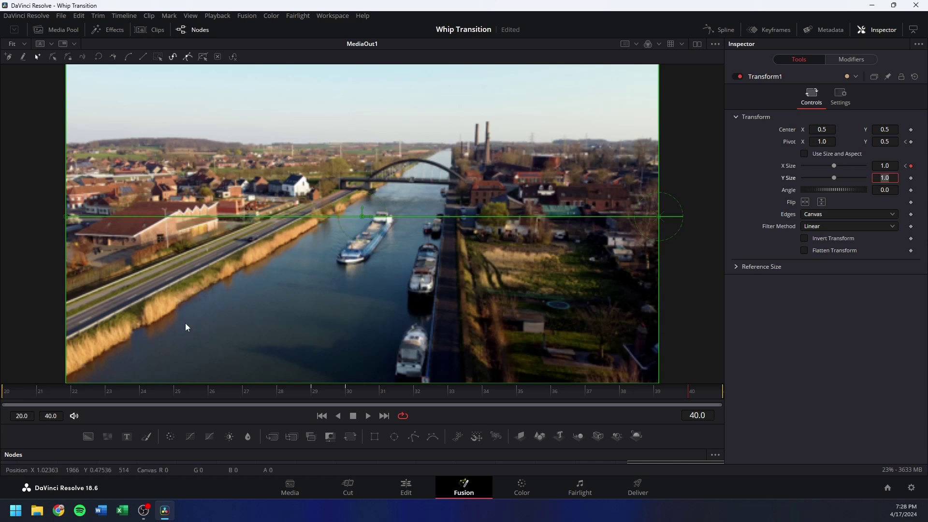
drag(27, 390, 335, 389)
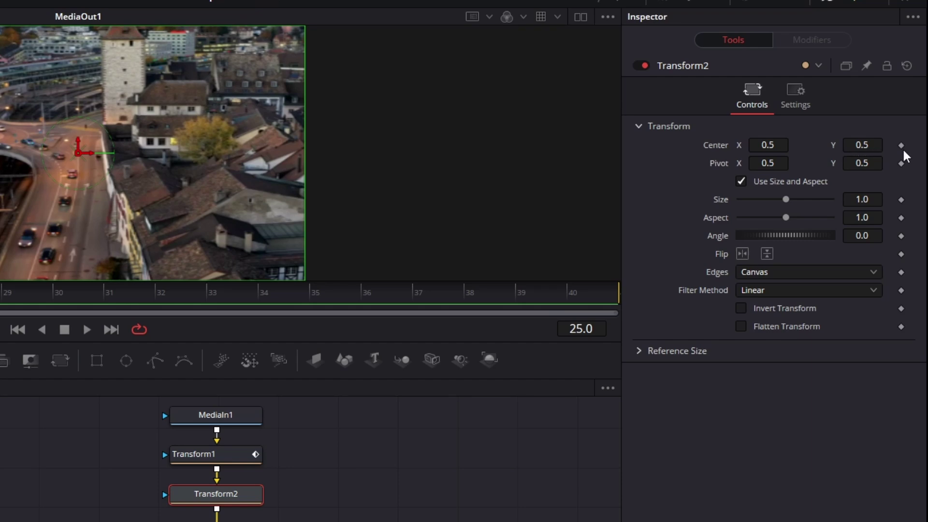
Keyframe Transform2's Center at frame 25, then set its Center X to 3.5 at frame 35
click(901, 145)
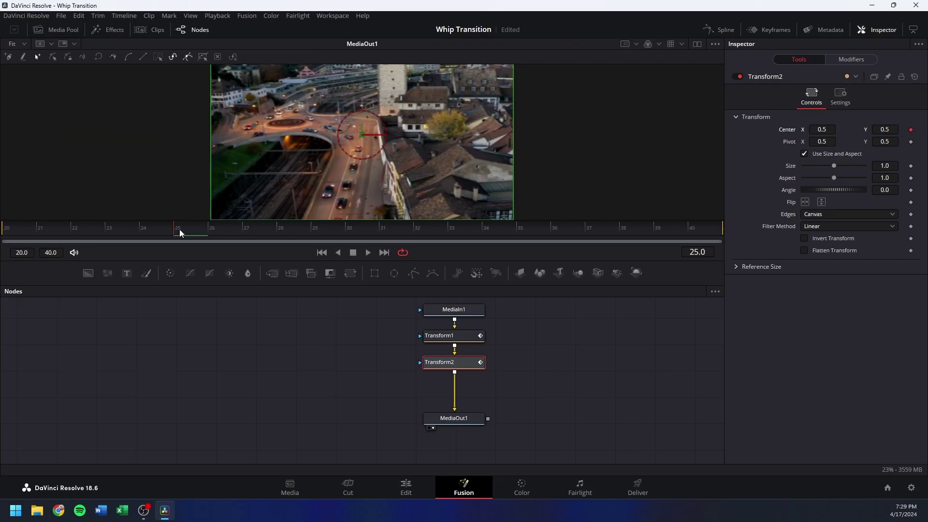
drag(179, 229, 362, 233)
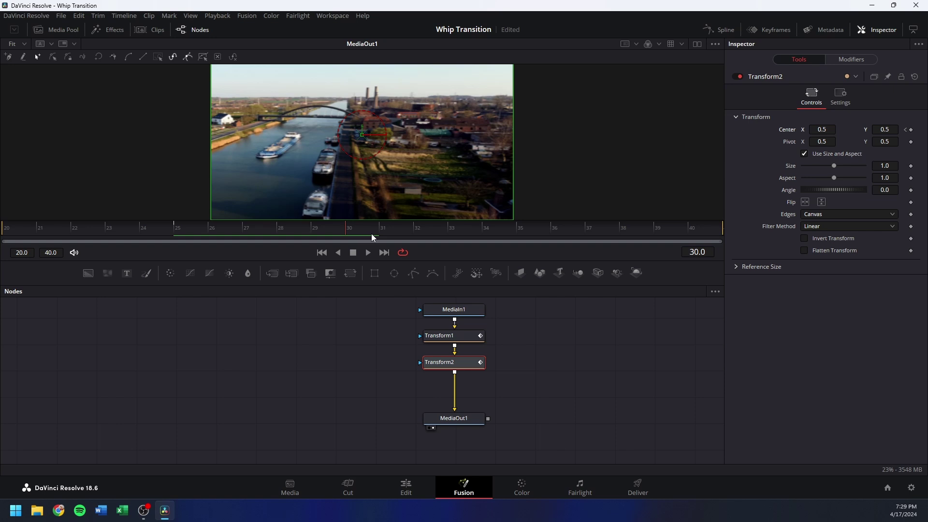
drag(373, 235, 523, 233)
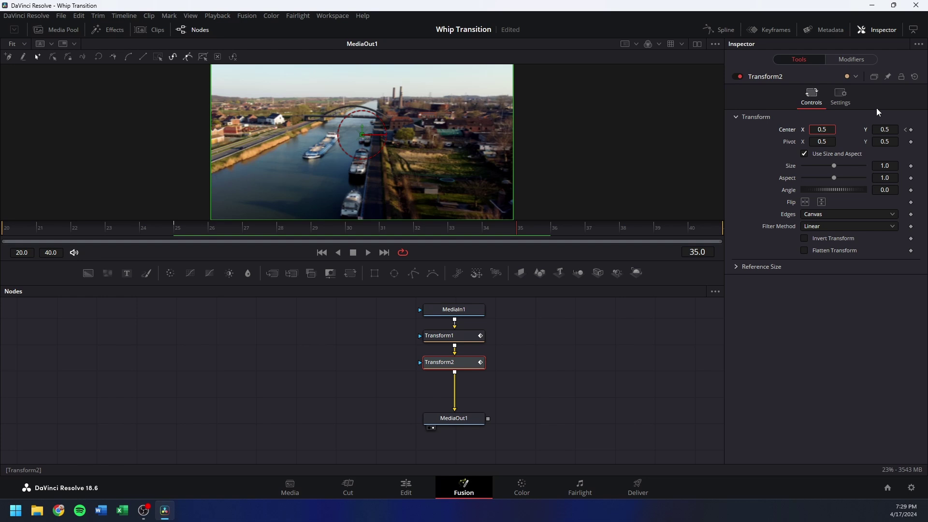
key(BackSpace)
key(BackSpace)
key(BackSpace)
text(3.5)
key(Tab)
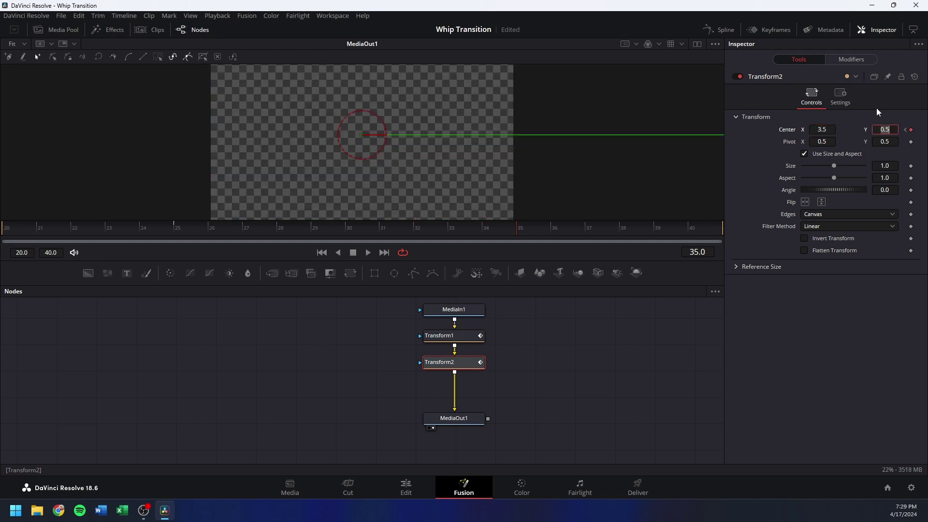
Set Transform2's Edges to Wrap and play back the transition from frame 20
scroll(482, 128, down, 4)
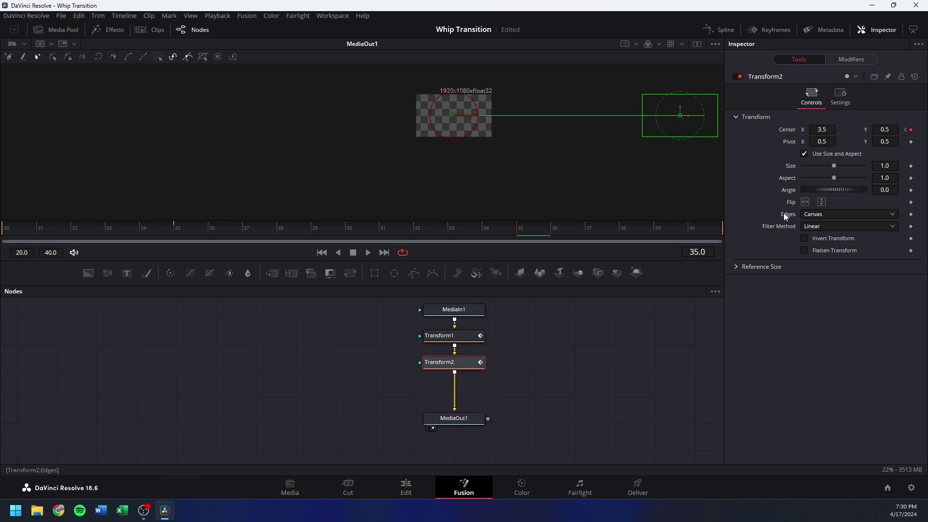
click(822, 216)
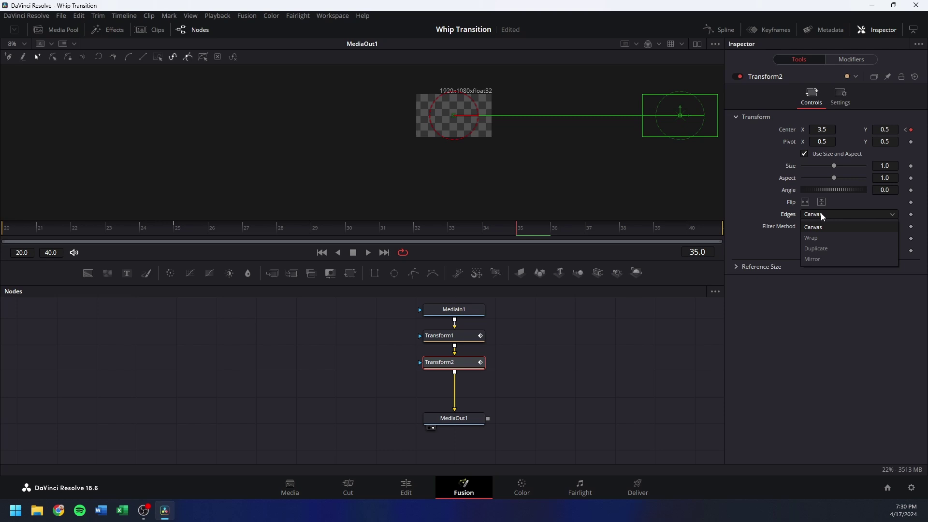
click(820, 238)
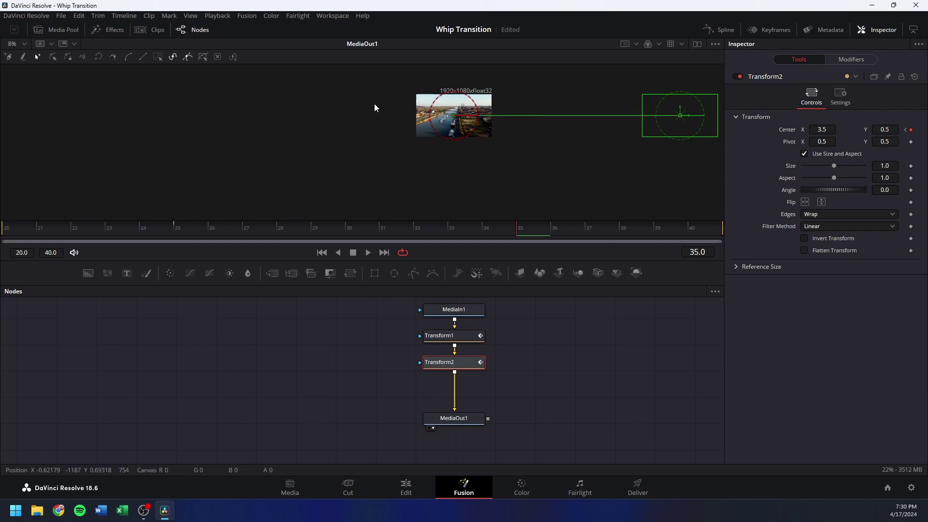
key(ctrl+f)
drag(516, 232, 21, 231)
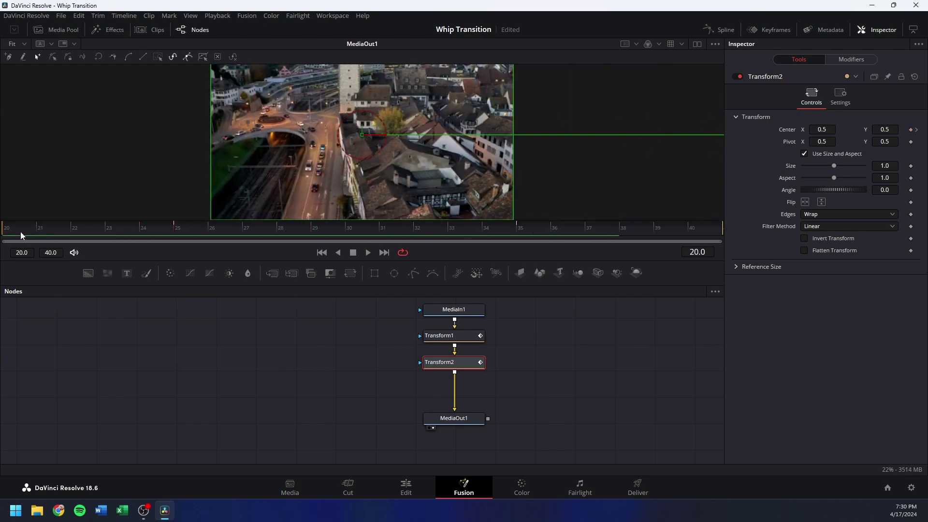
click(369, 253)
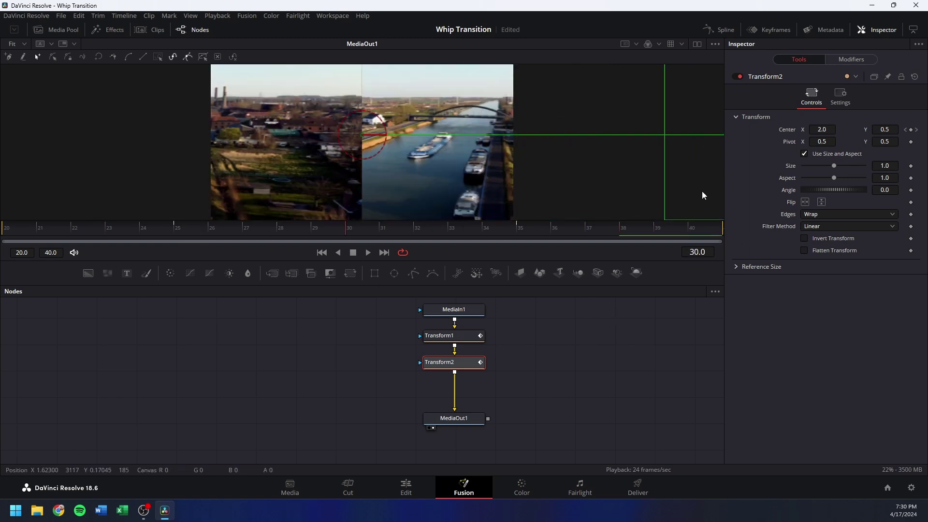
Enable Motion Blur on Transform2 with Quality 10 and scrub through the start of the whip
drag(454, 363, 460, 376)
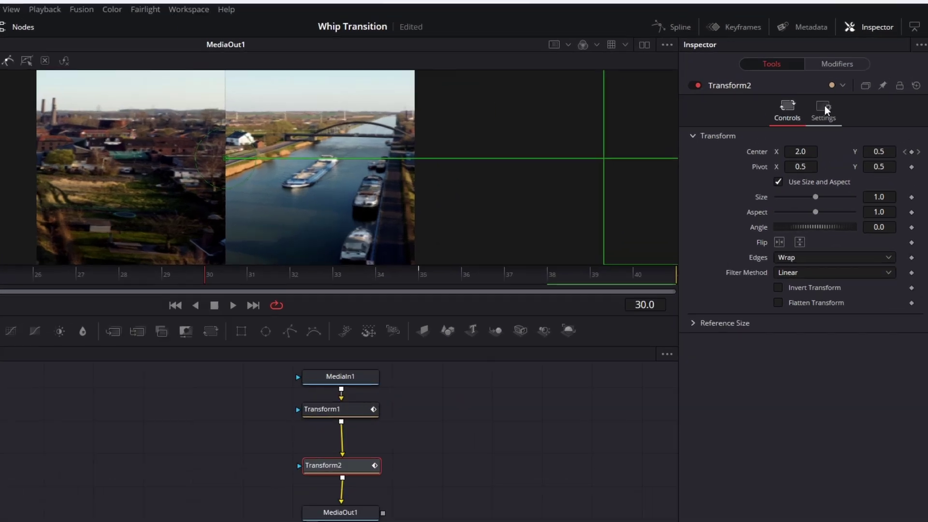
click(842, 95)
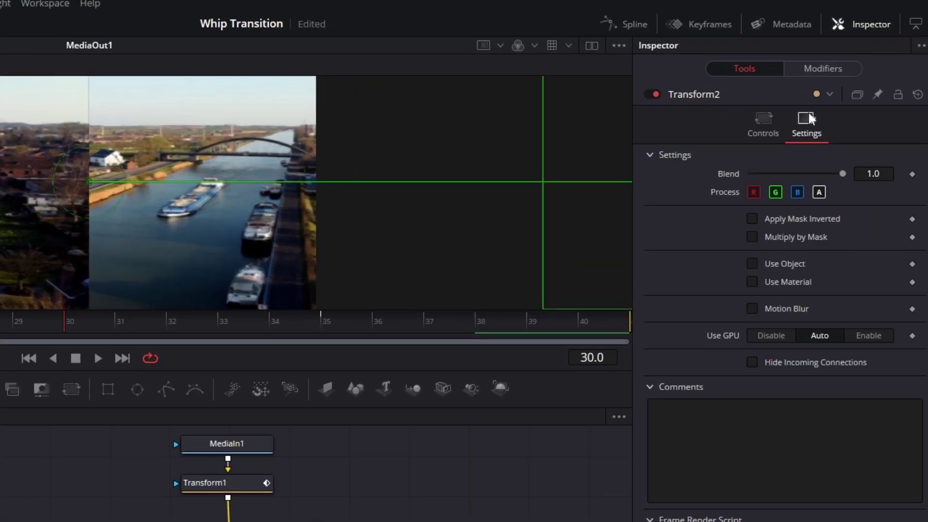
click(753, 311)
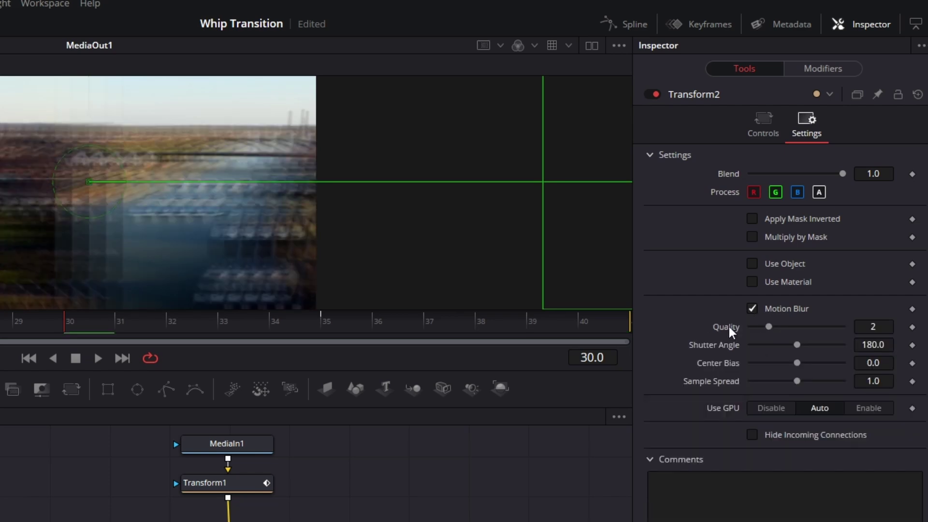
drag(770, 327, 857, 328)
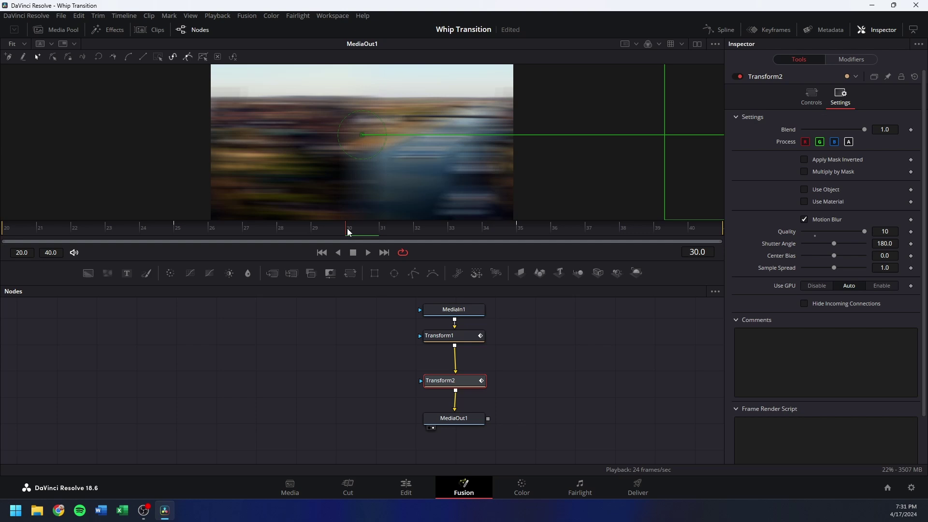
drag(348, 231, 88, 225)
drag(152, 236, 175, 236)
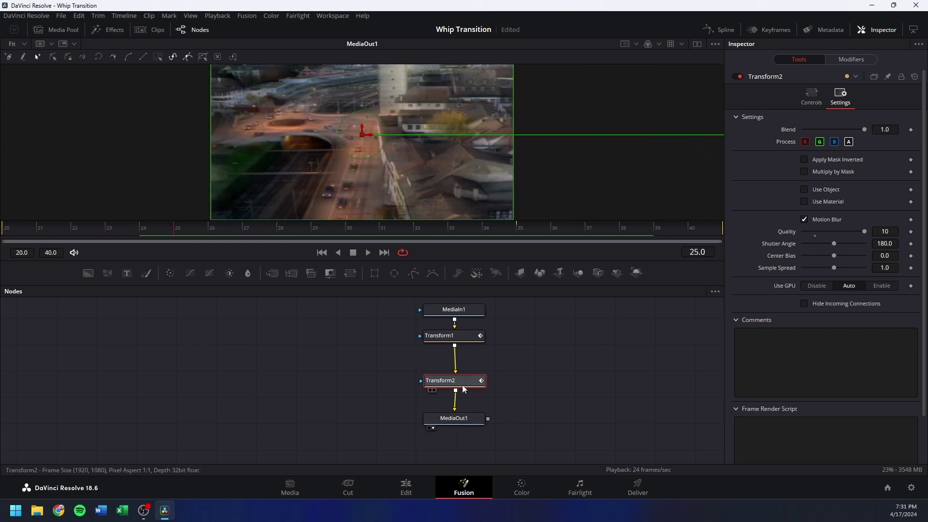
Align Transform2 in the node chain and display only its Center displacement curve in the Spline editor
drag(461, 381, 462, 377)
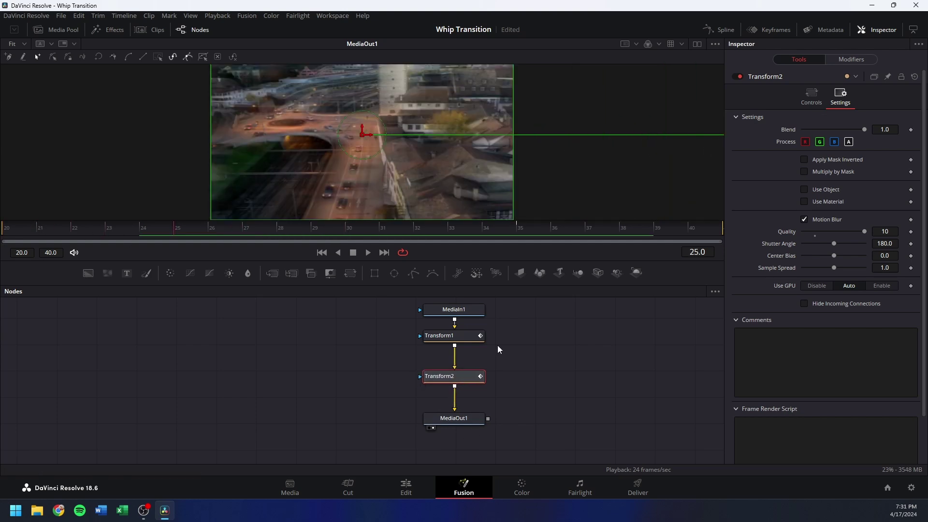
click(721, 29)
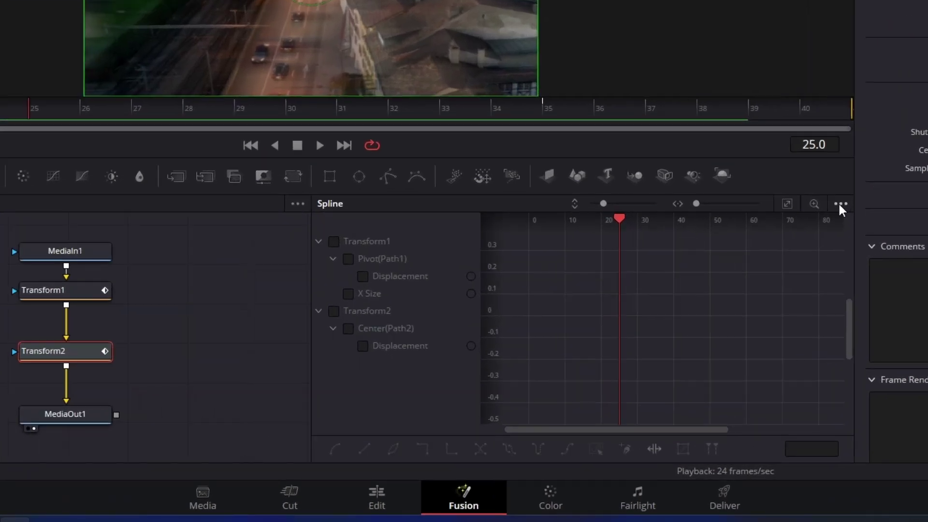
click(716, 291)
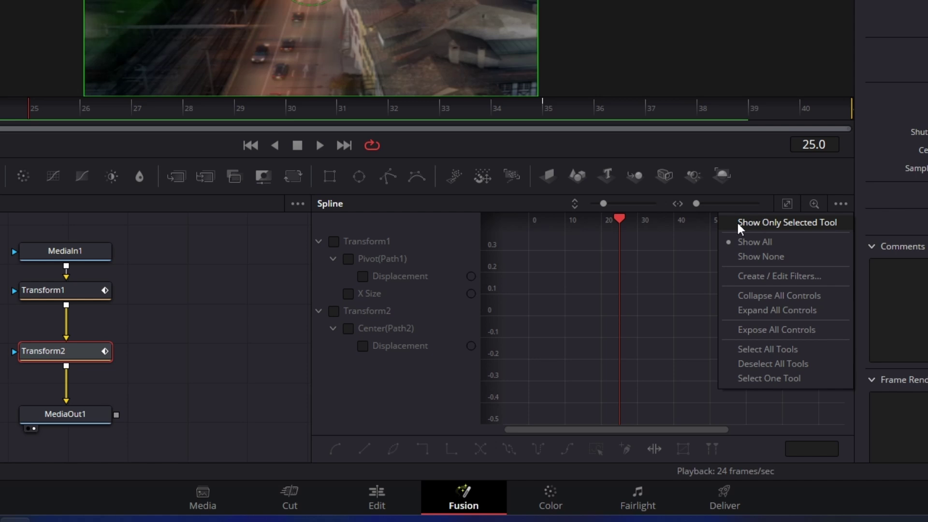
click(816, 225)
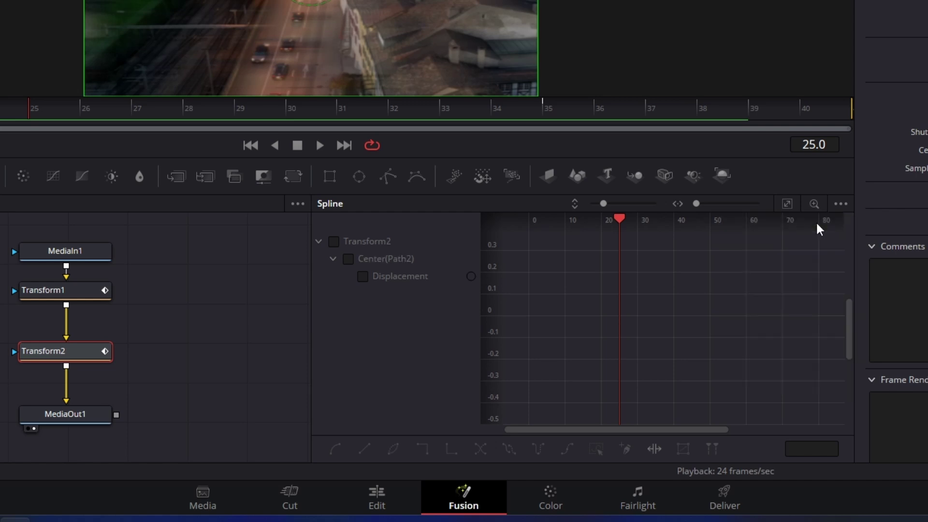
click(334, 241)
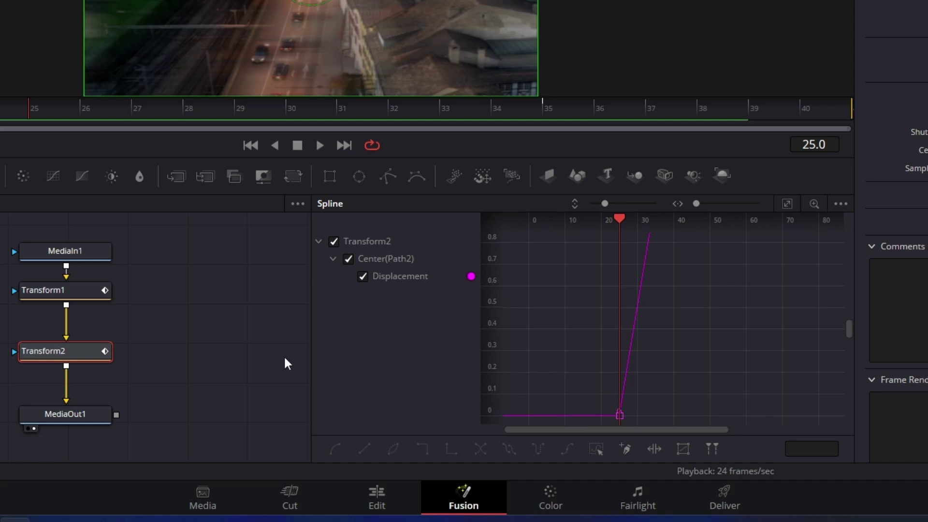
Fit Transform2's displacement curve in view and flatten both of its keyframes to ease the movement
click(788, 203)
drag(826, 234, 518, 421)
key(f)
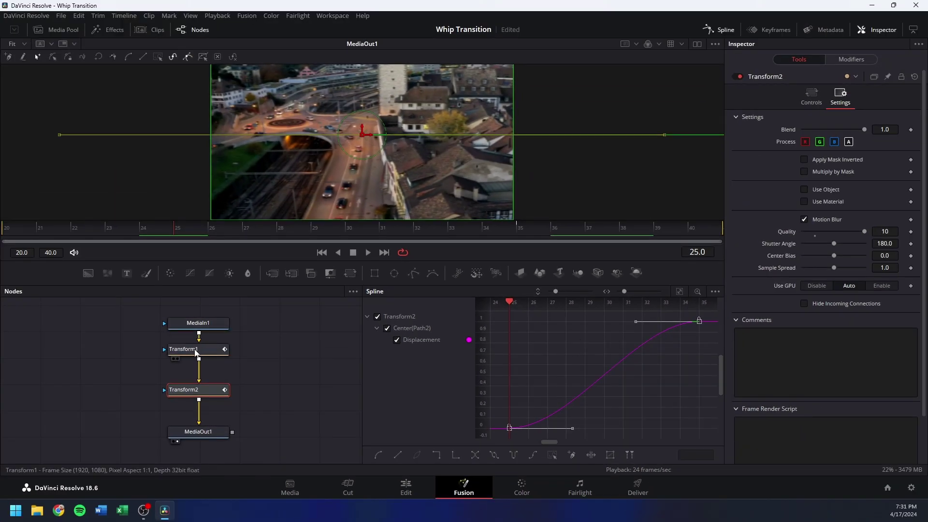
Show Transform1's Pivot and X Size curves, smooth all their keyframes, and scrub through to frame 40
click(196, 352)
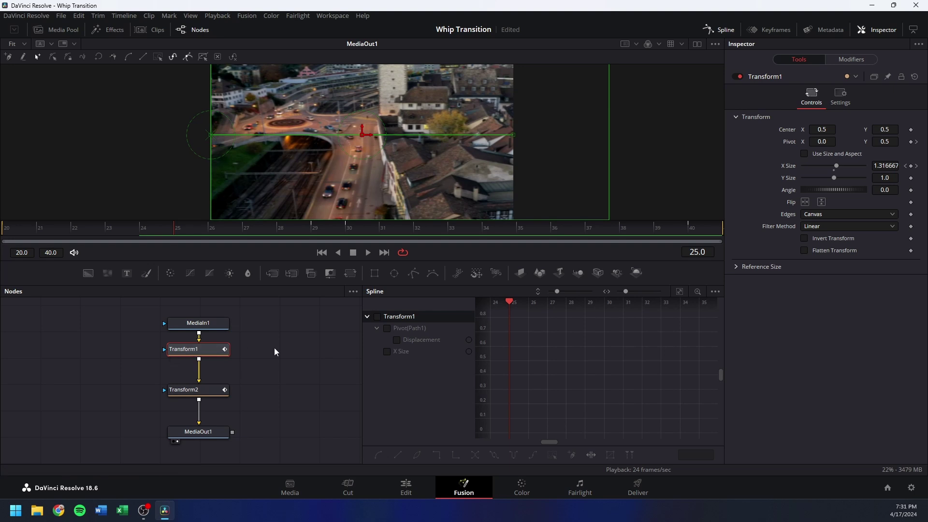
click(377, 317)
click(679, 292)
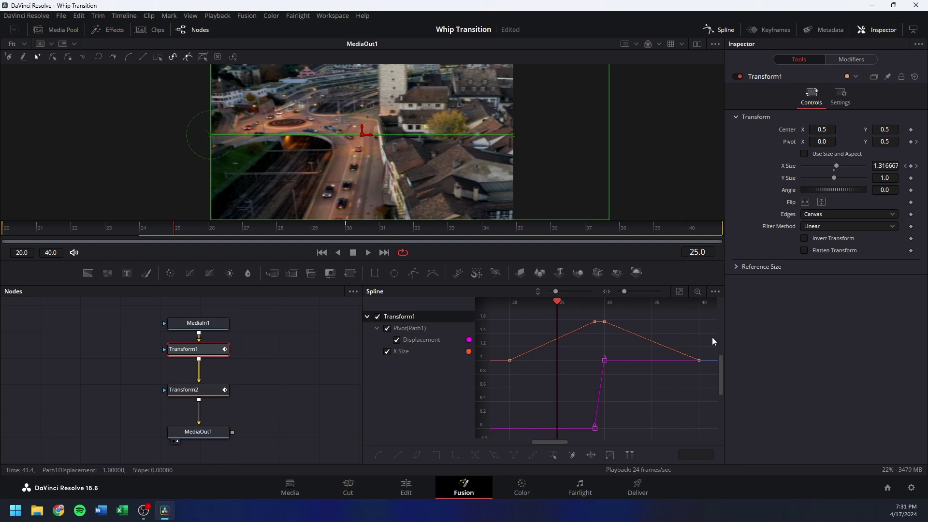
drag(707, 315, 496, 434)
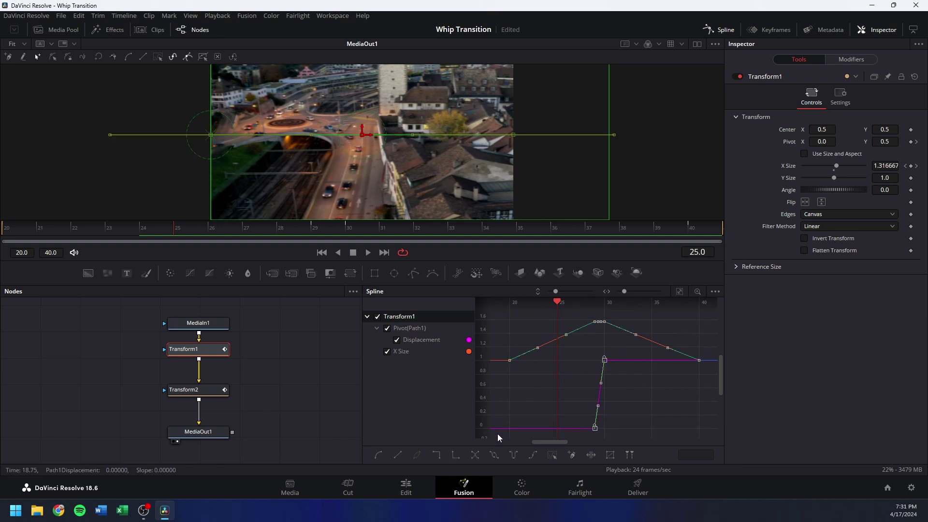
key(shift+s)
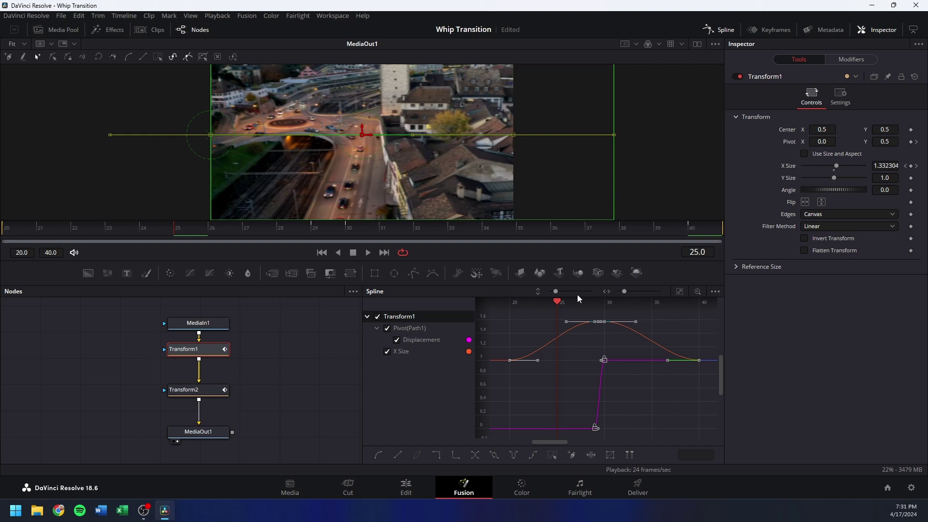
drag(499, 304, 496, 303)
drag(155, 226, 709, 242)
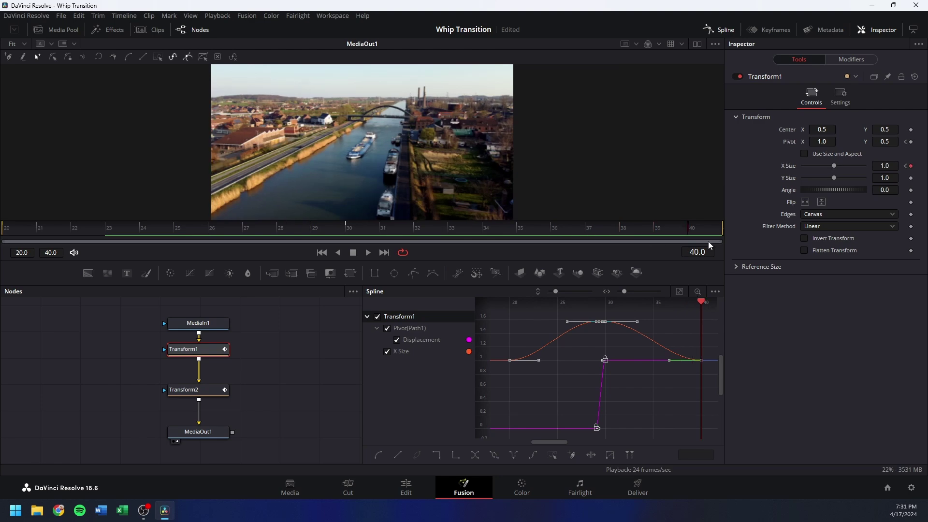
Return to the edit timeline and play the whip transition between the two drone clips several times from before the cut
click(414, 489)
click(407, 286)
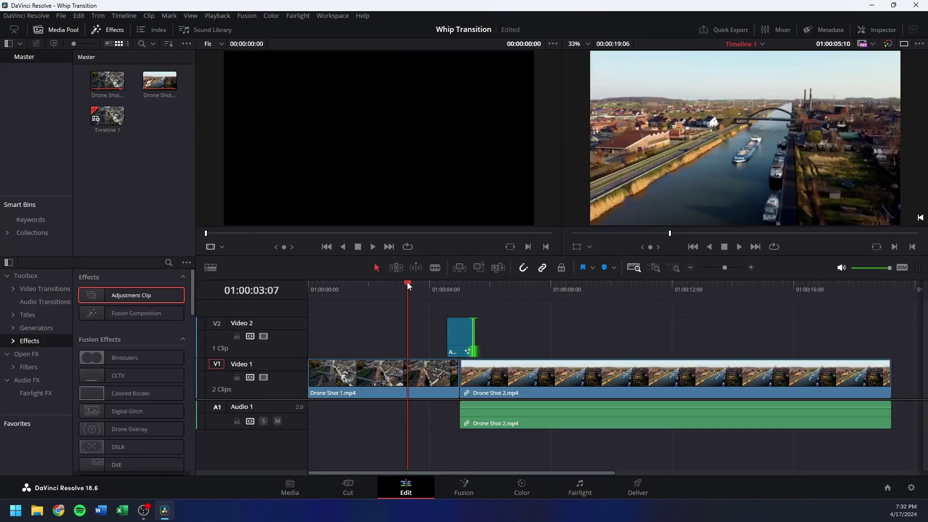
key(space)
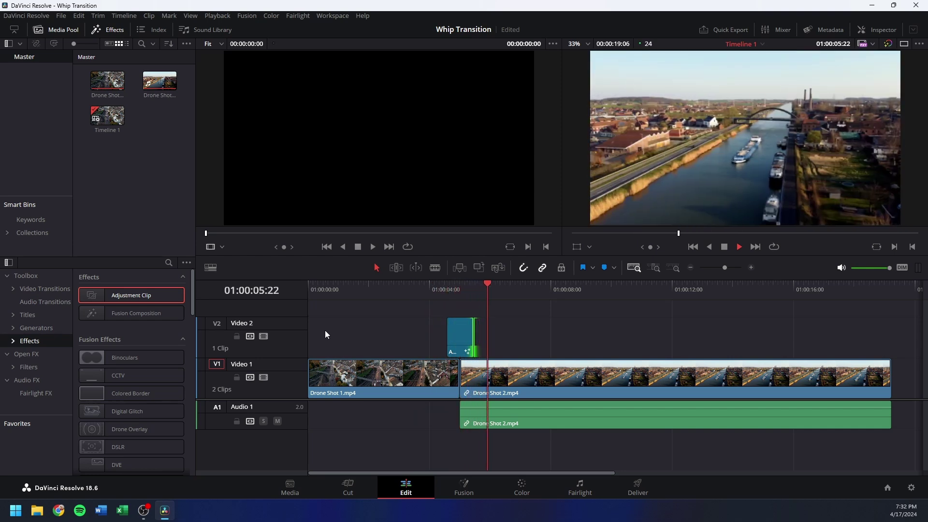
key(space)
drag(428, 286, 416, 285)
key(space)
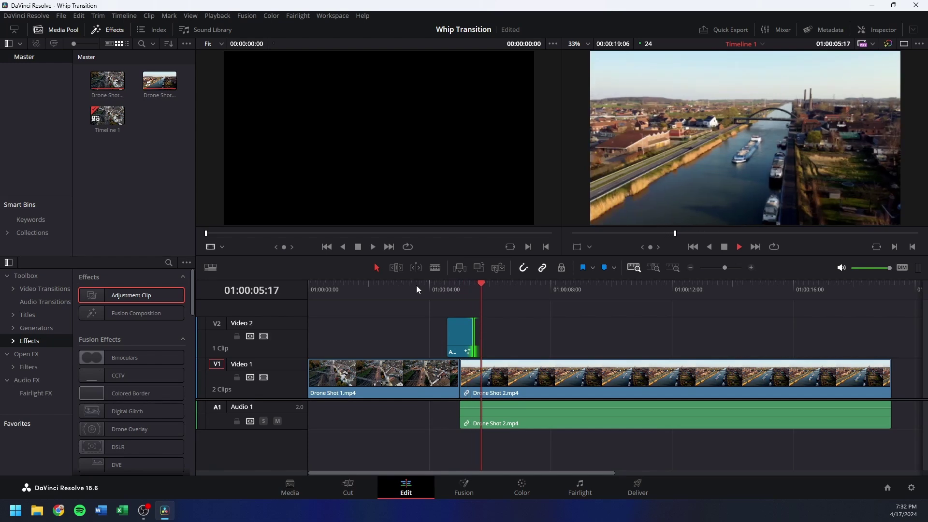
click(428, 286)
key(space)
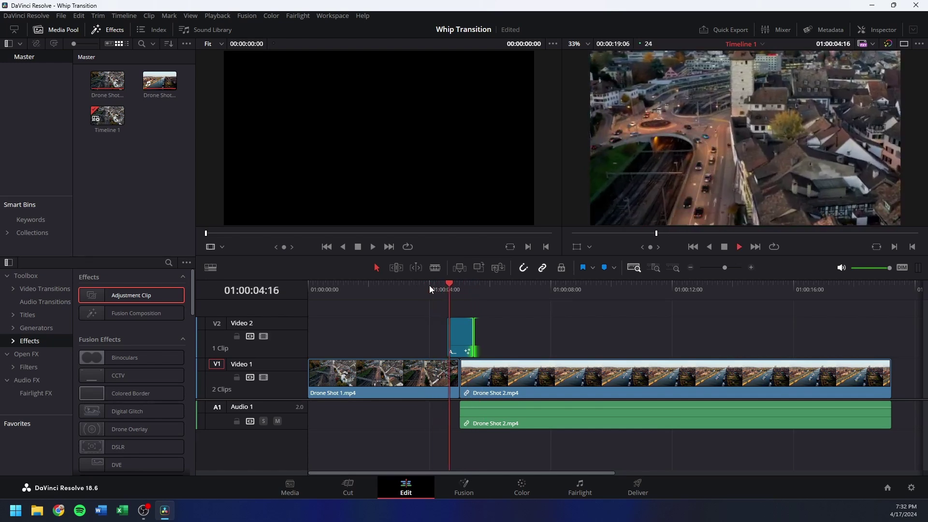
drag(465, 282, 445, 293)
key(space)
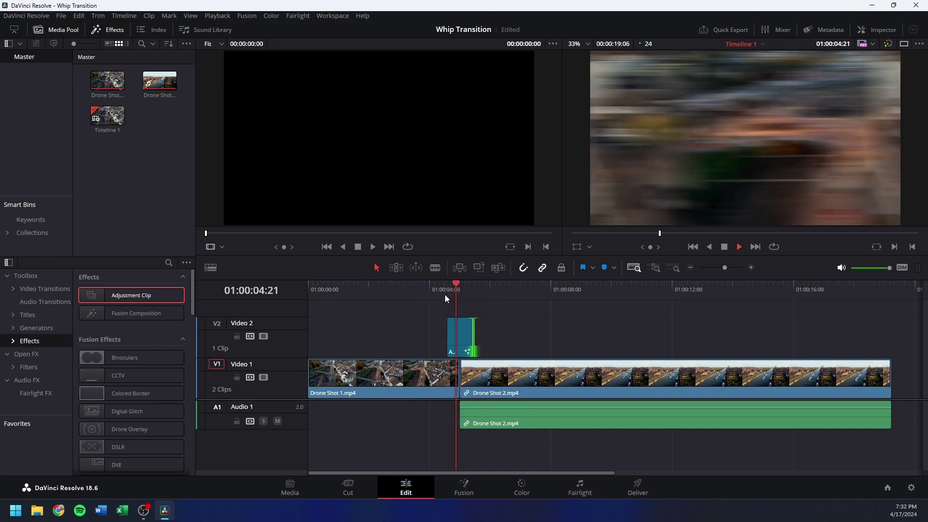
key(space)
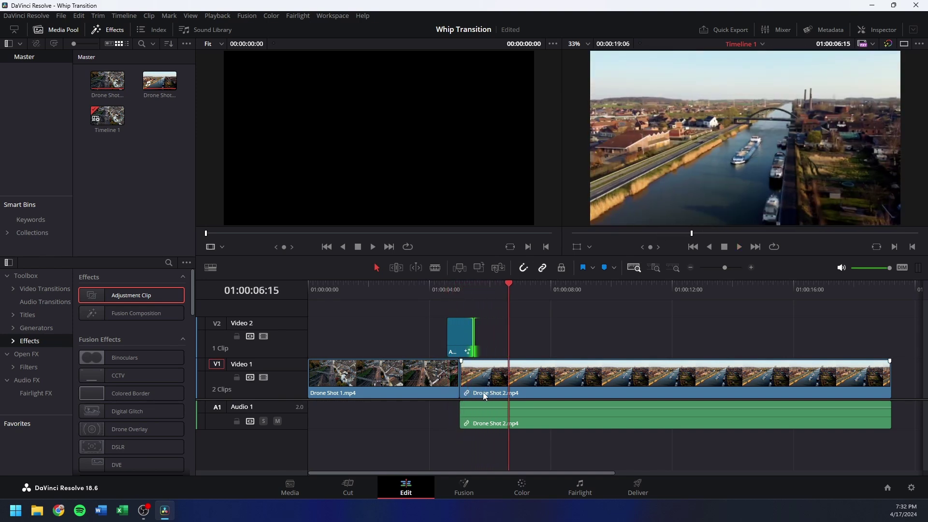
Reopen the adjustment clip in Fusion and extend both easing handles of Transform2's displacement curve inward to about the middle of the move
click(462, 283)
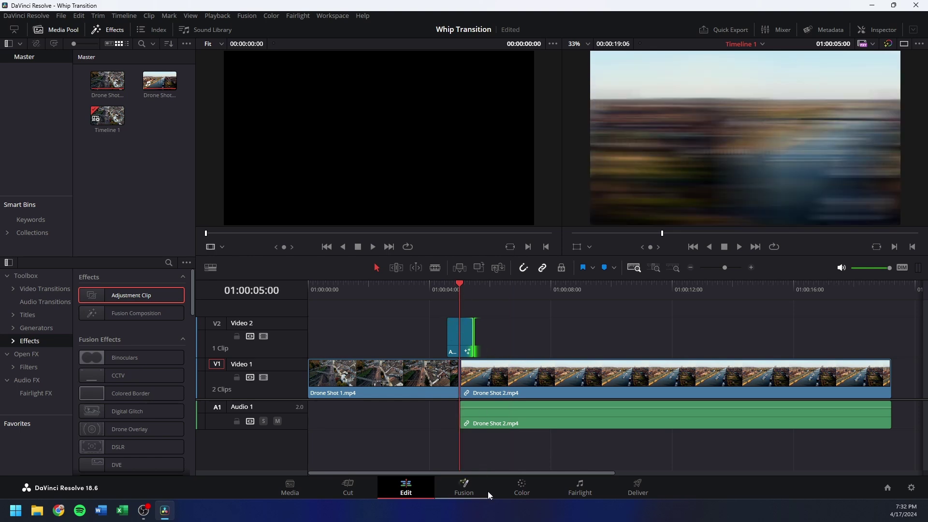
click(468, 489)
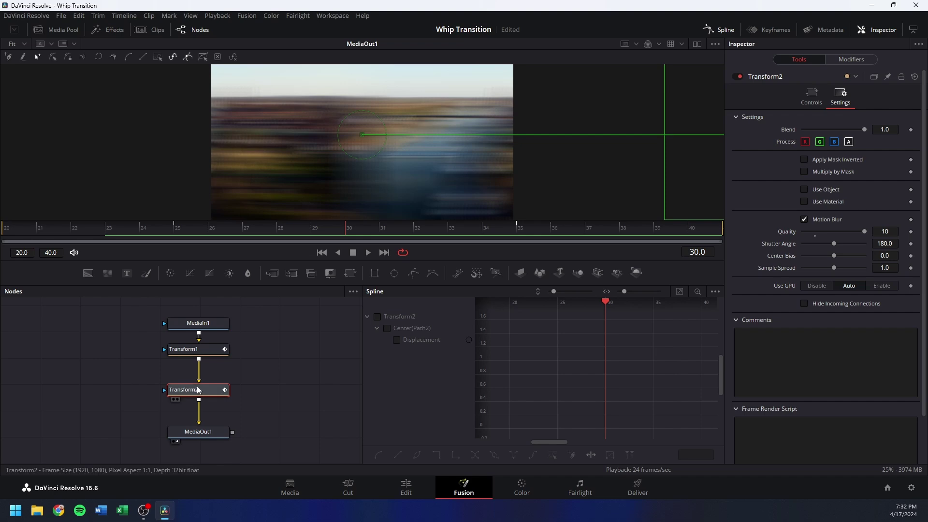
click(377, 317)
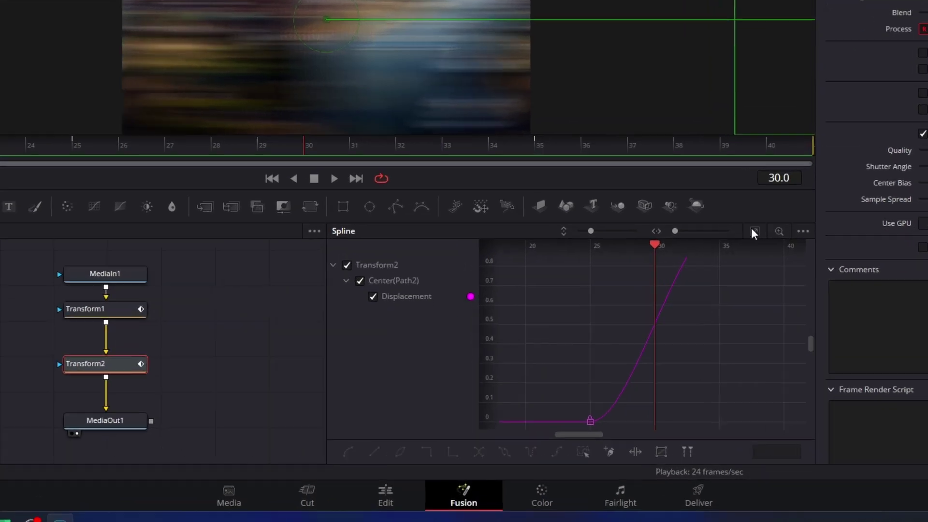
click(679, 292)
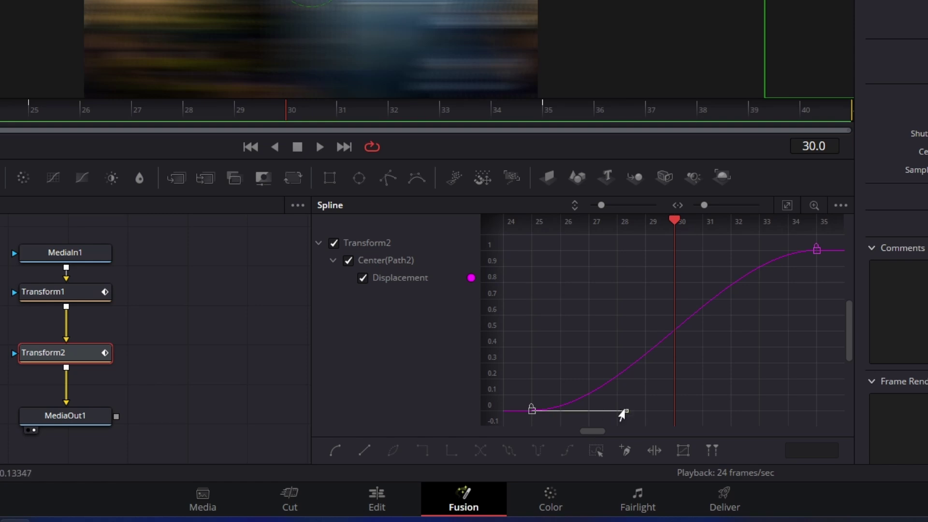
drag(626, 413, 677, 412)
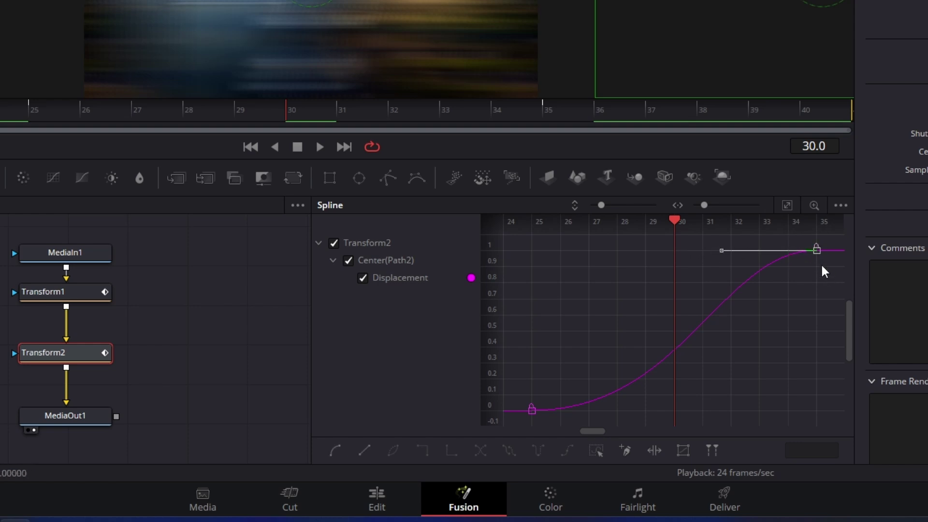
drag(716, 258, 643, 260)
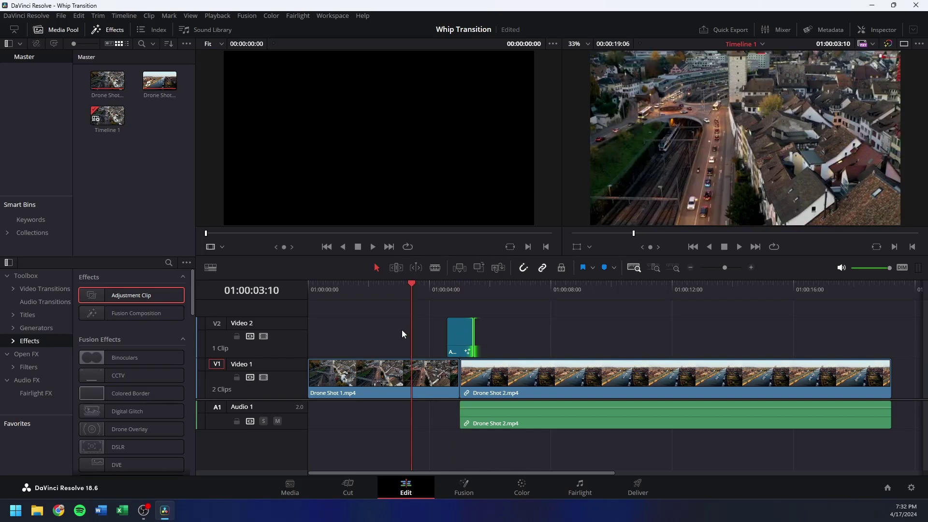
Replay the transition with the adjusted easing in the edit timeline, restarting shortly before the adjustment clip
key(space)
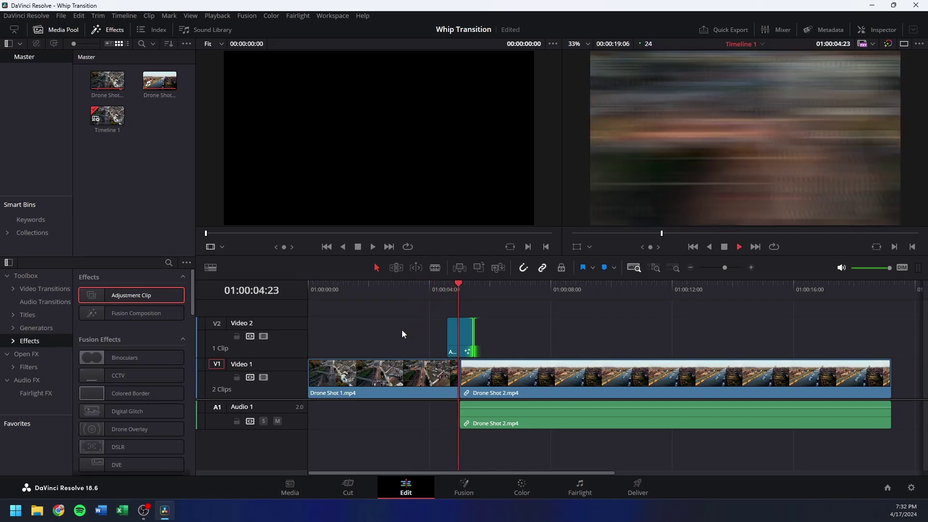
click(423, 284)
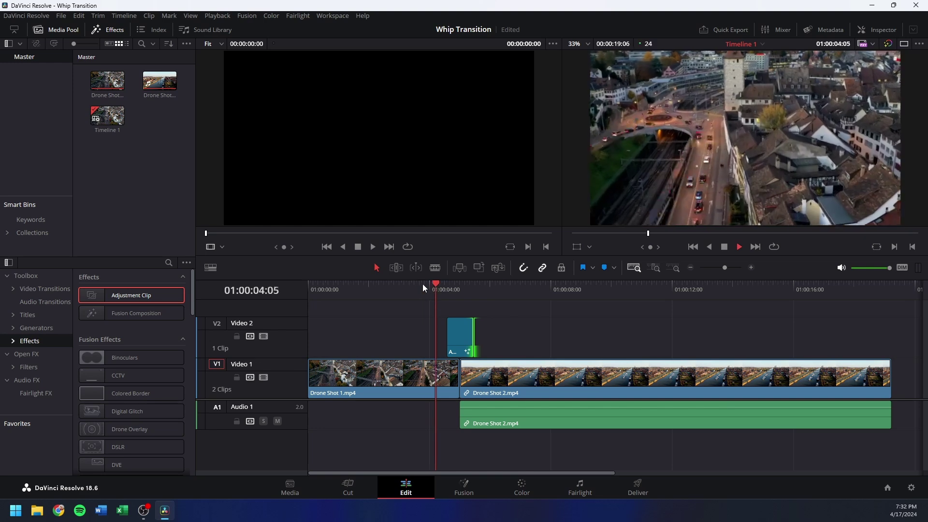
click(422, 283)
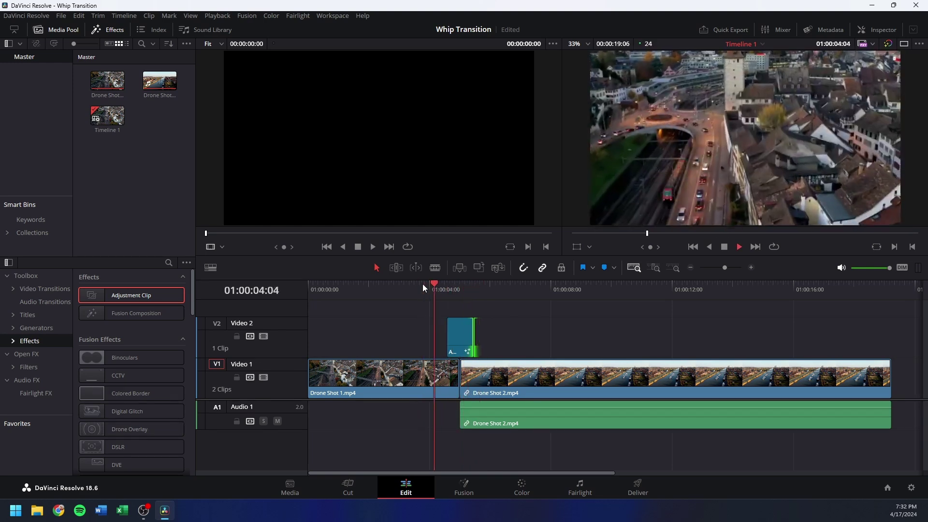